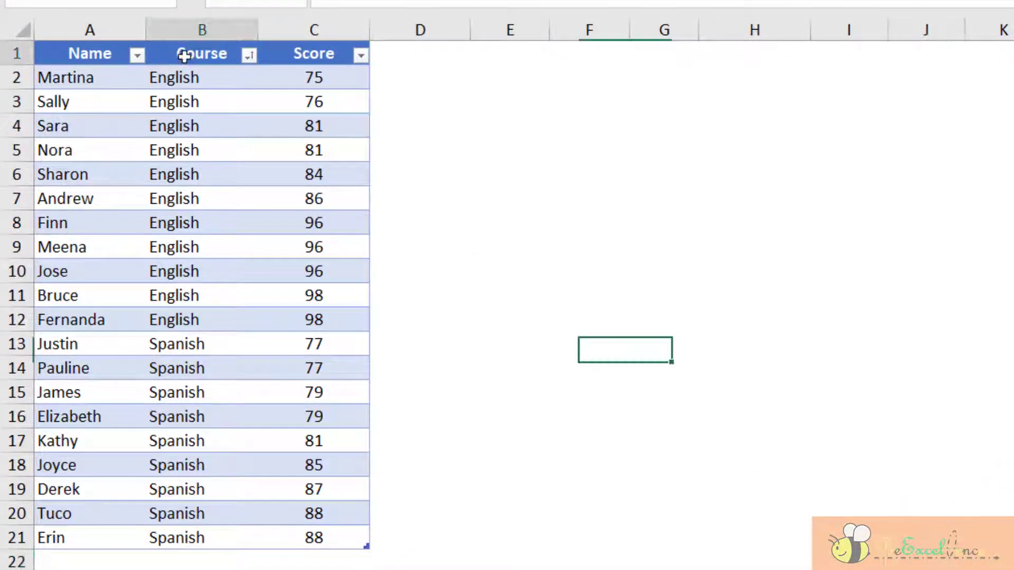
# - Copy the English Course and Score cells B1:C11 to G1
pyautogui.moveTo(184, 56); pyautogui.dragTo(281, 300)
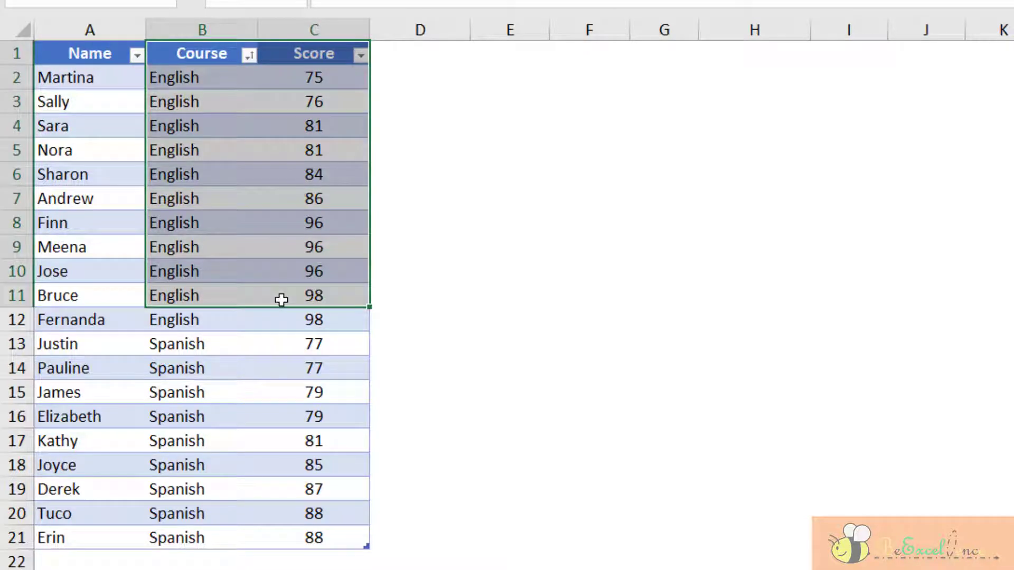
pyautogui.hotkey('ctrl', 'c')
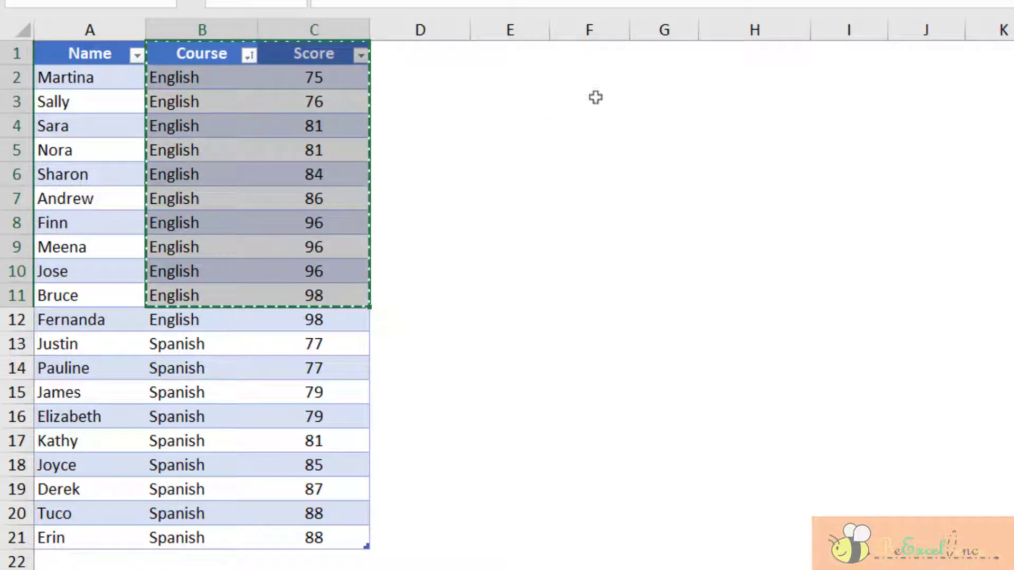
pyautogui.click(656, 57)
pyautogui.hotkey('ctrl', 'v')
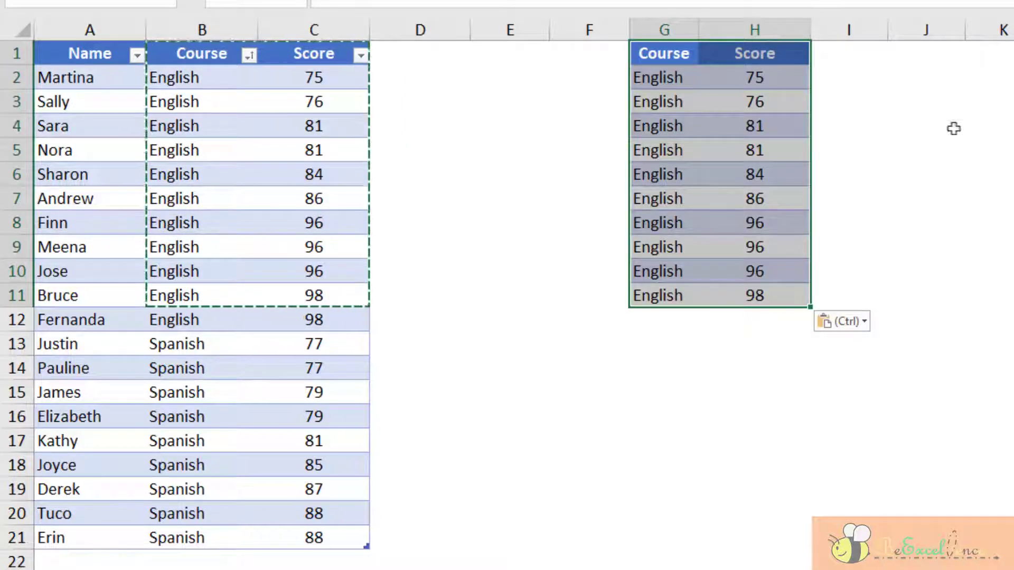
# - Add a 'Dense Rank' heading in I1 and widen column I to fit it
pyautogui.click(840, 52)
pyautogui.write('De')
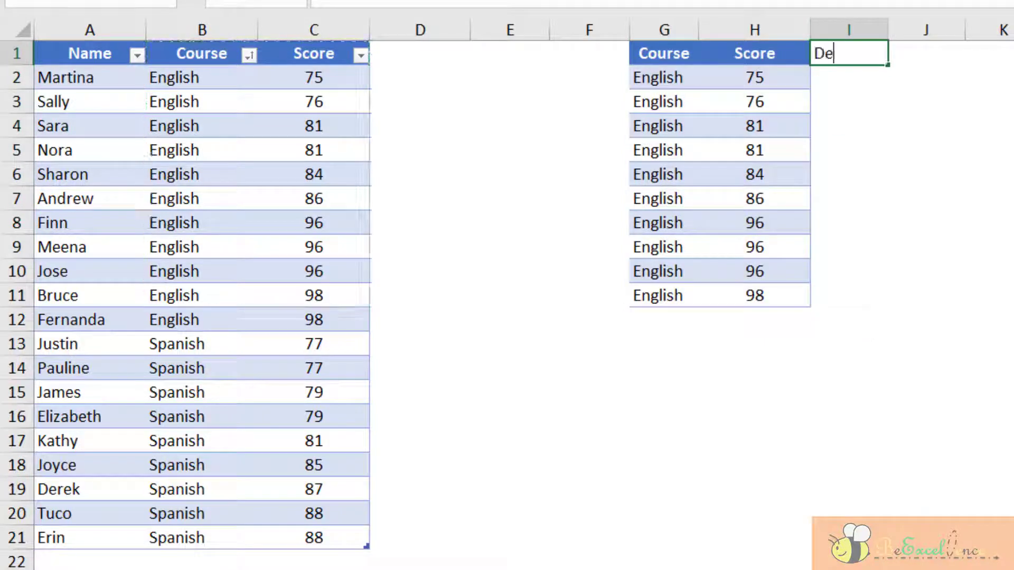
pyautogui.write('nse Rank')
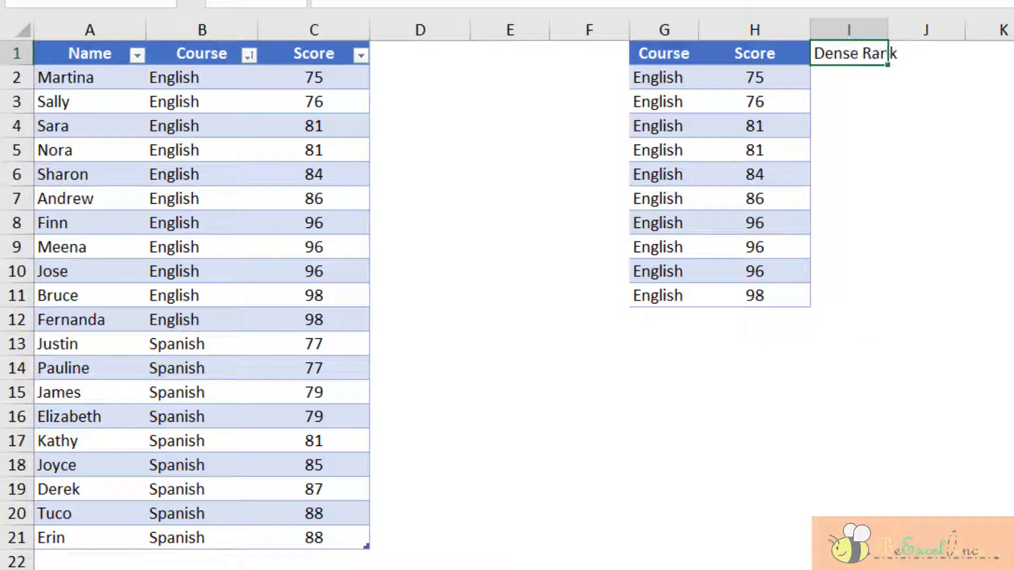
pyautogui.press('Return')
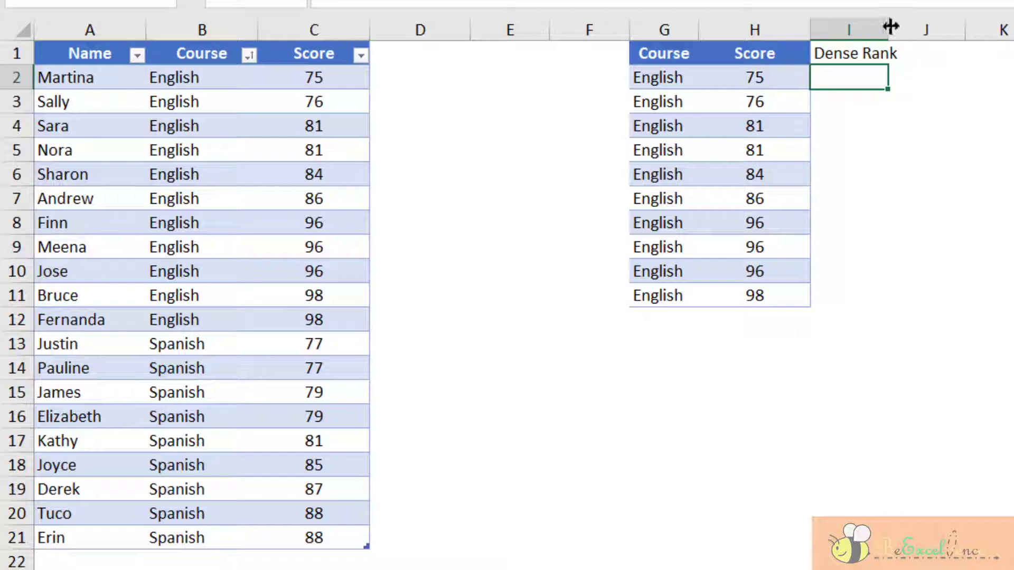
pyautogui.moveTo(889, 21); pyautogui.dragTo(909, 22)
pyautogui.click(899, 138)
pyautogui.moveTo(642, 50); pyautogui.dragTo(743, 302)
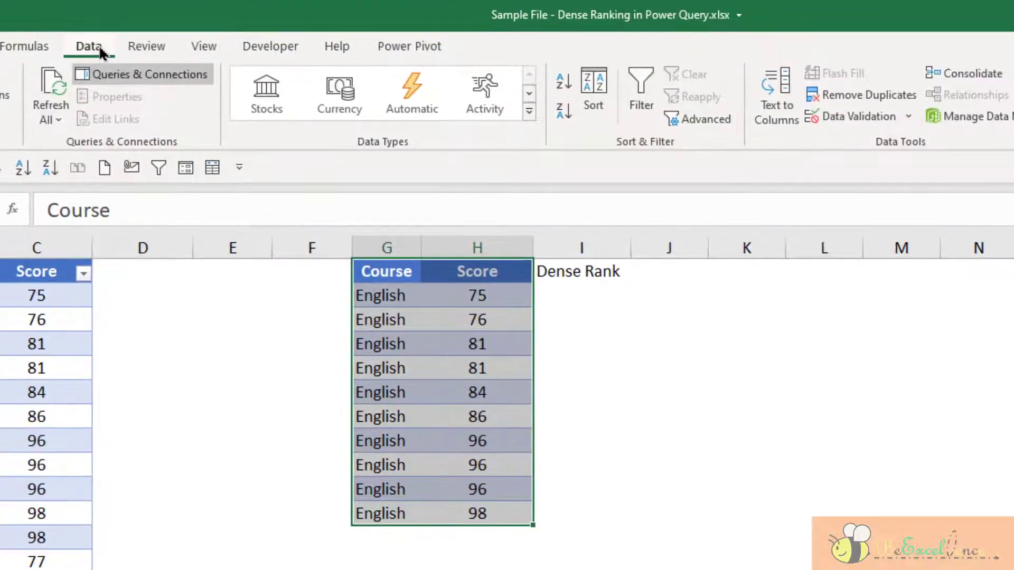
# - Remove duplicate rows from the copied block and sort the scores H2:H8 from highest to lowest
pyautogui.click(861, 88)
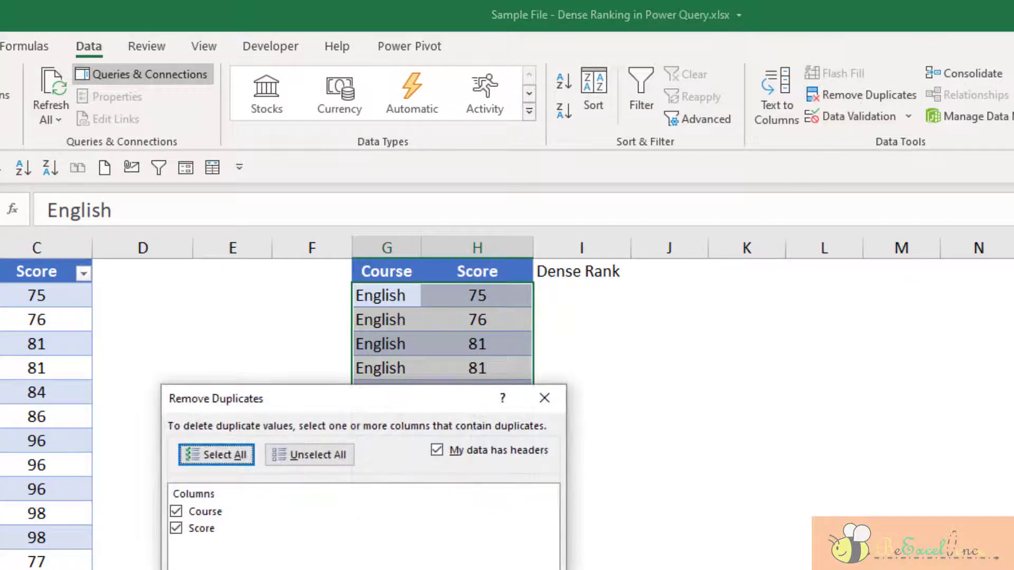
pyautogui.click(518, 551)
pyautogui.click(625, 546)
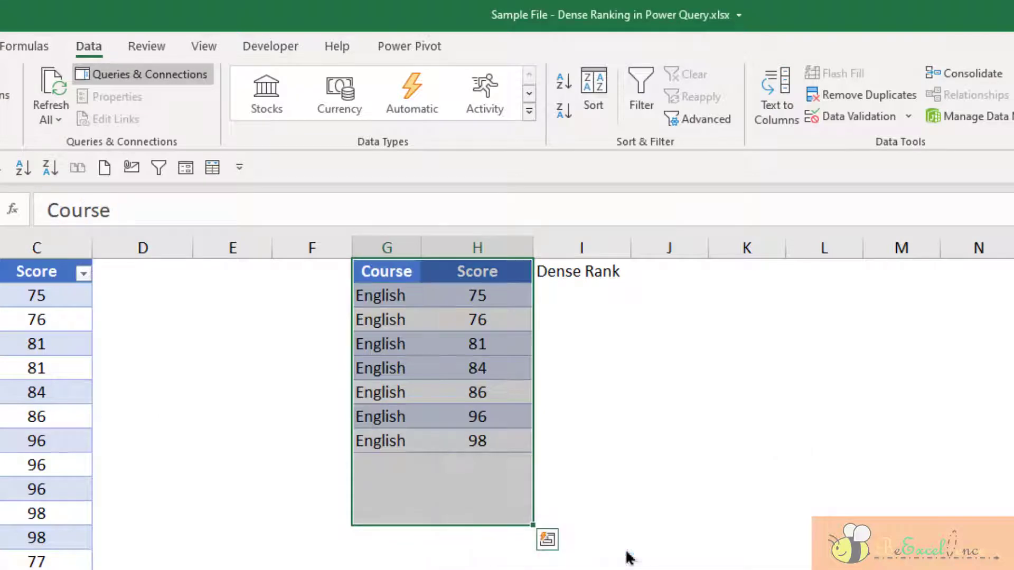
pyautogui.click(468, 481)
pyautogui.moveTo(489, 287); pyautogui.dragTo(504, 433)
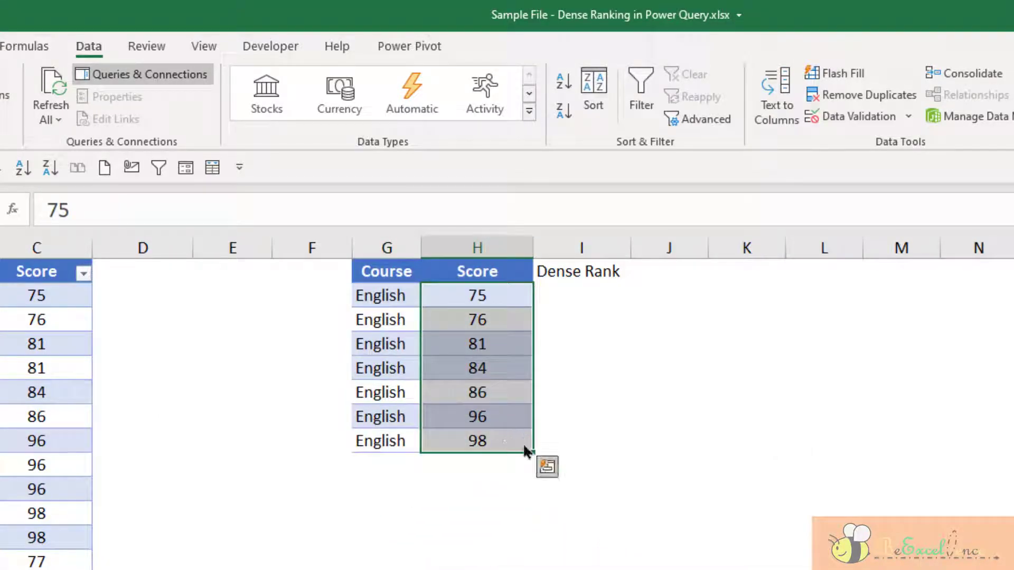
pyautogui.click(523, 442)
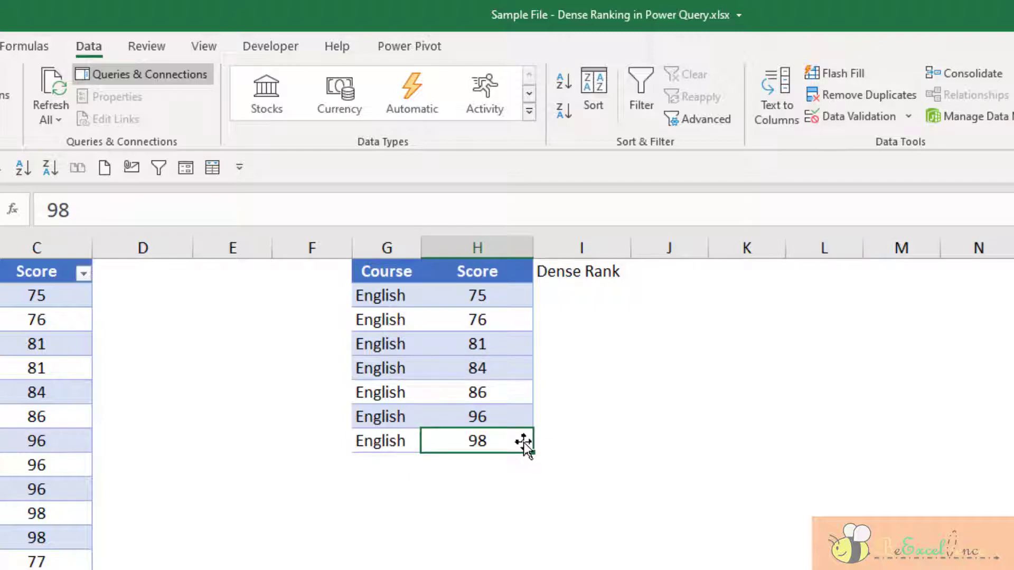
pyautogui.click(51, 168)
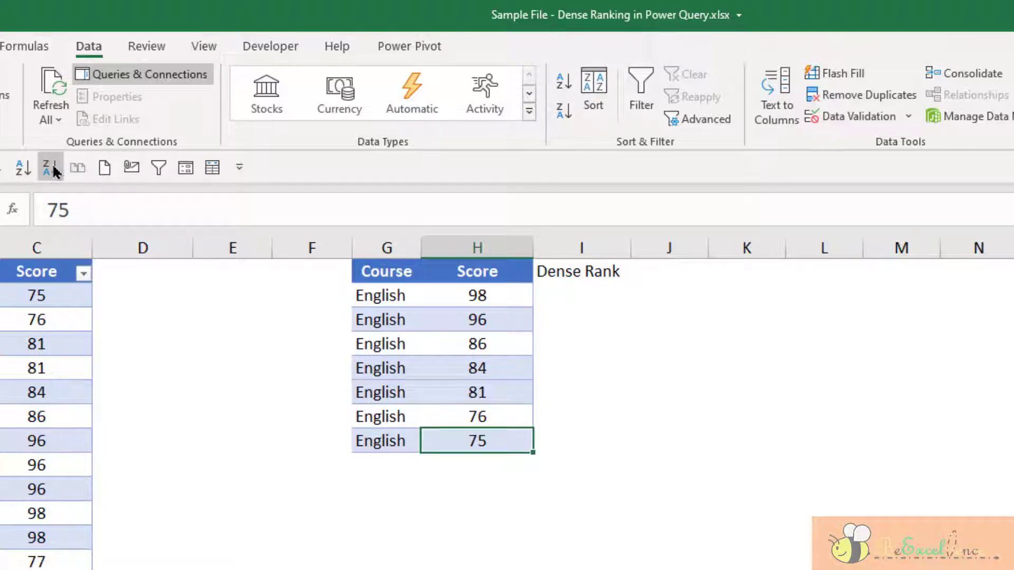
# - Enter Dense Rank values 1 through 7 in I2:I8
pyautogui.click(565, 288)
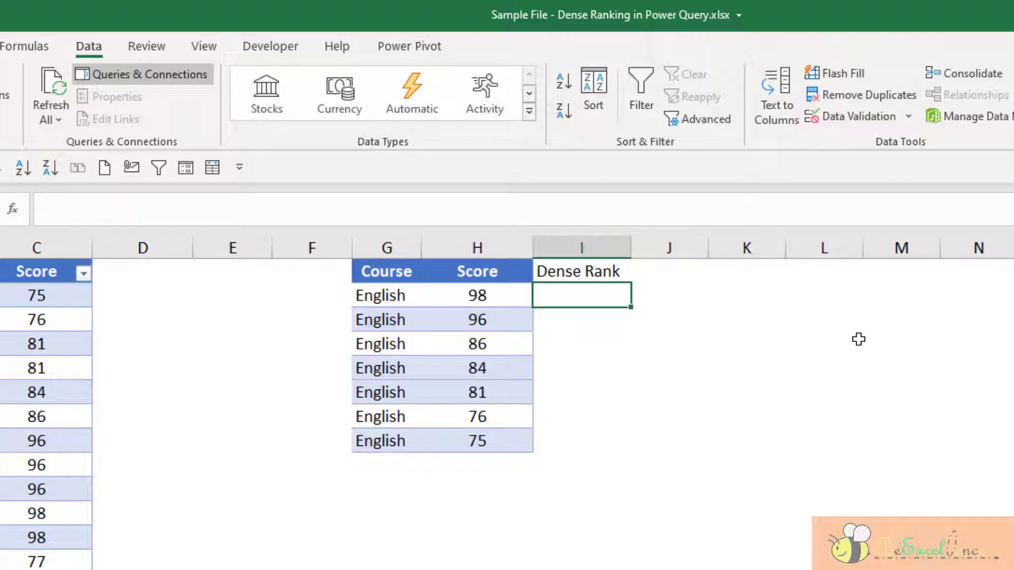
pyautogui.write('1')
pyautogui.press('Return')
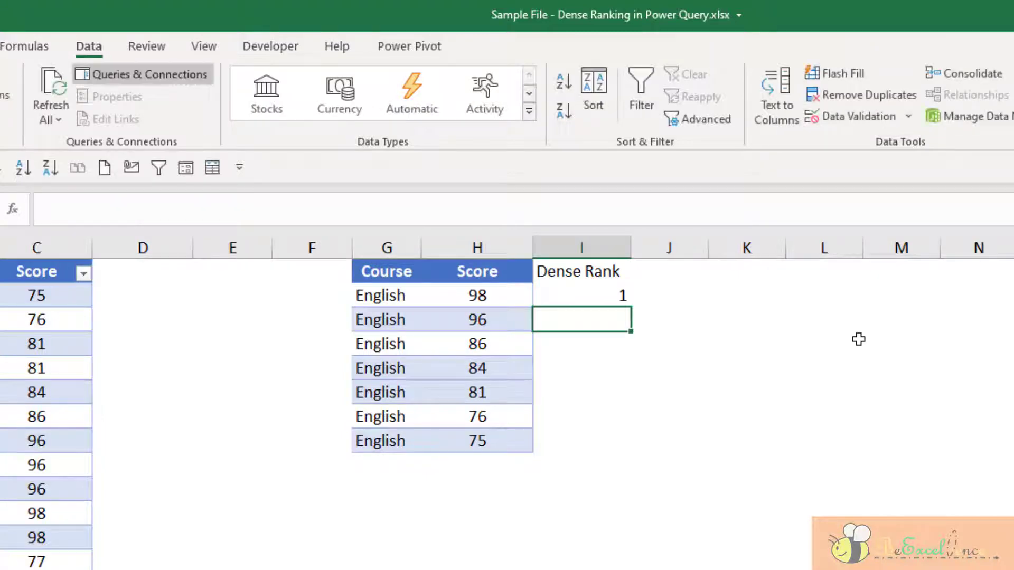
pyautogui.write('2')
pyautogui.press('Return')
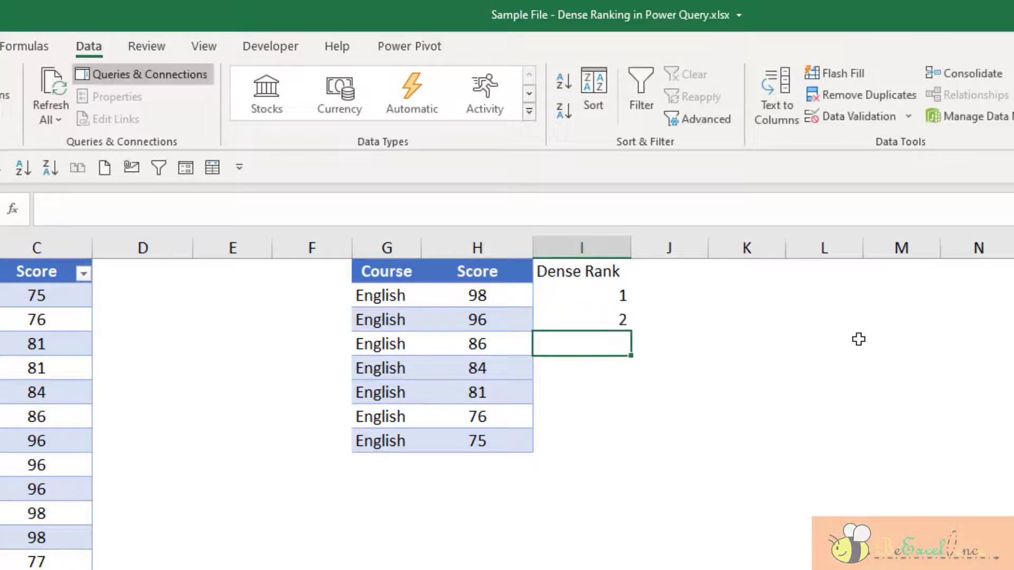
pyautogui.write('3')
pyautogui.press('Return')
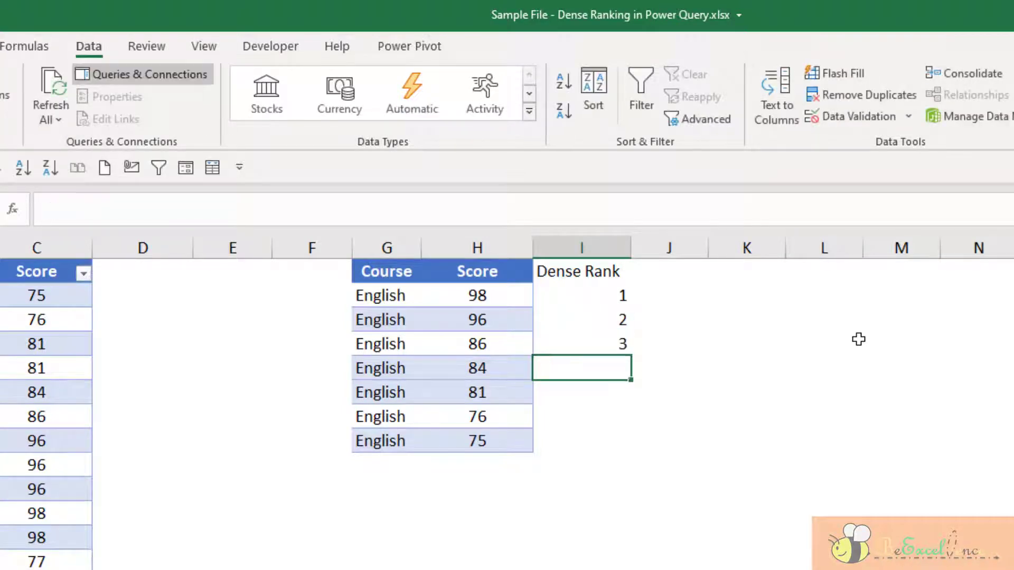
pyautogui.write('4')
pyautogui.press('Return')
pyautogui.write('5')
pyautogui.press('Return')
pyautogui.write('6')
pyautogui.press('Return')
pyautogui.write('7')
pyautogui.press('Return')
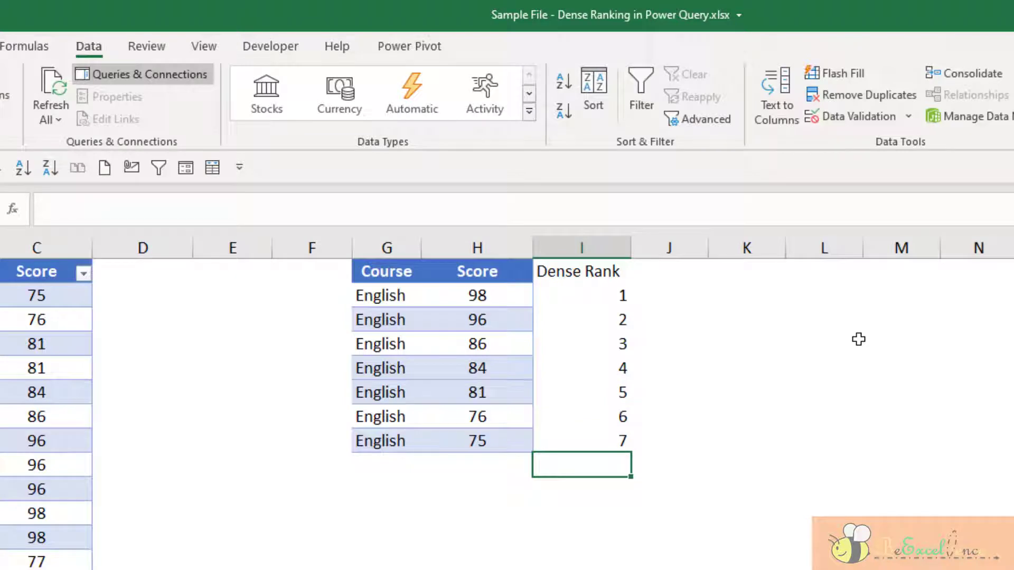
# - Select and clear the G1:I8 helper table, returning to the scores table
pyautogui.moveTo(385, 560); pyautogui.dragTo(317, 560)
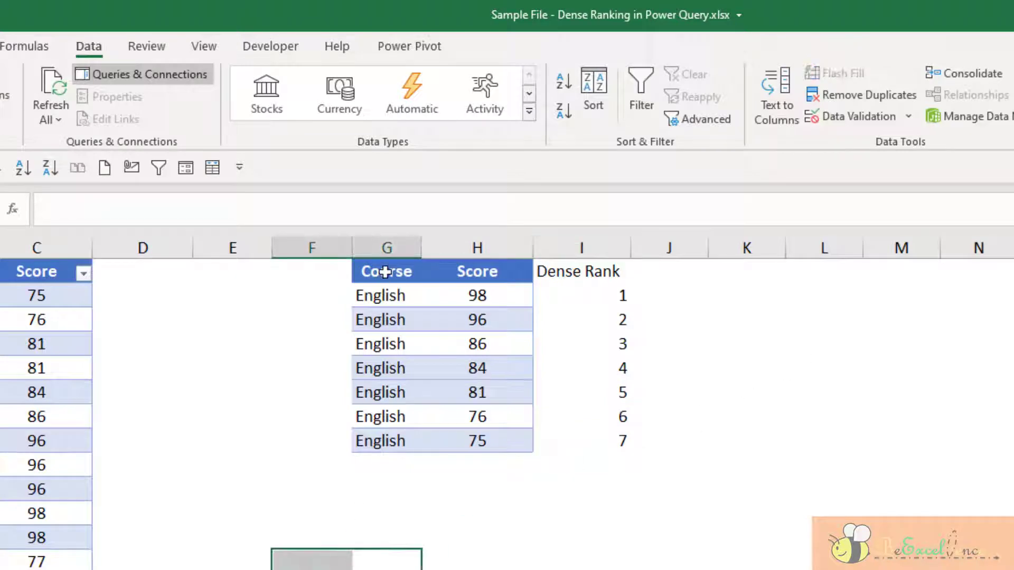
pyautogui.moveTo(386, 271); pyautogui.dragTo(618, 441)
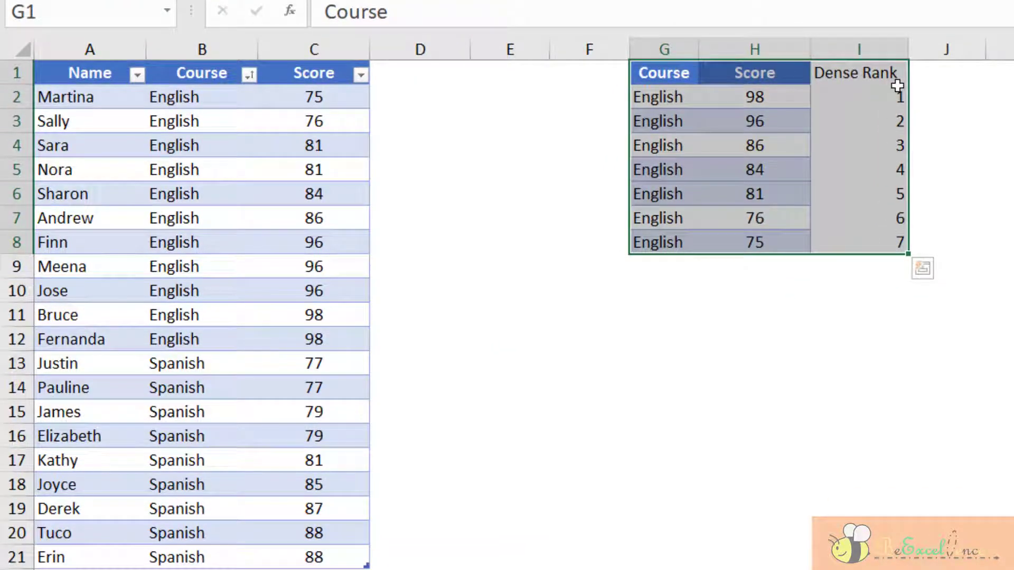
pyautogui.click(413, 91)
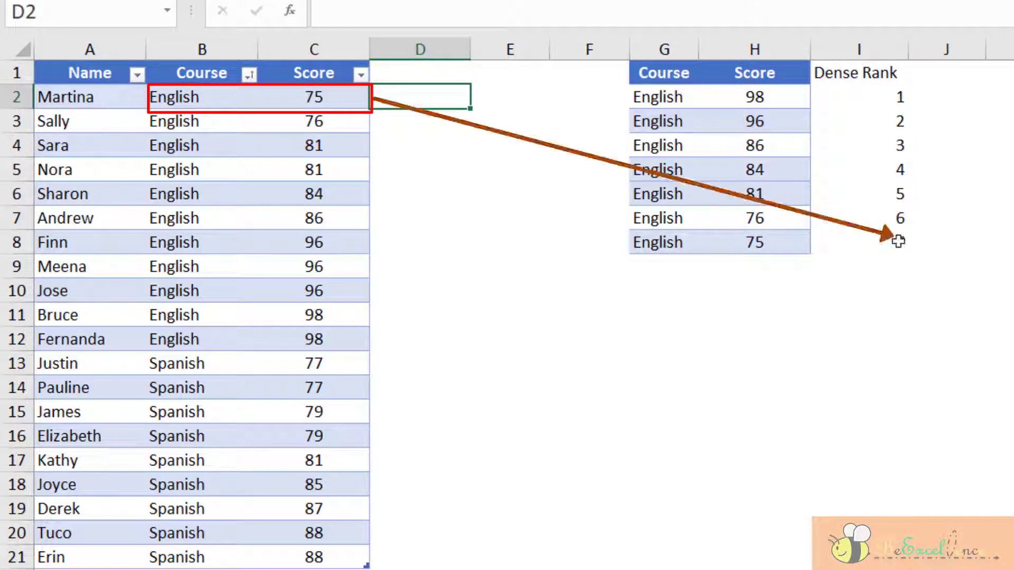
pyautogui.moveTo(195, 121); pyautogui.dragTo(365, 123)
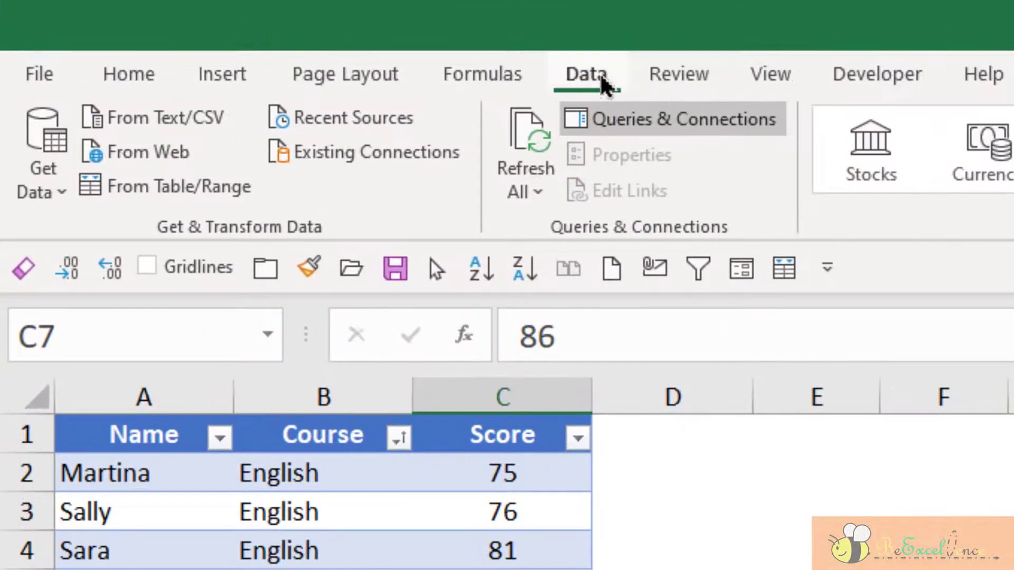
# - Load the scores table into Power Query and duplicate the Student_Scores query
pyautogui.click(240, 190)
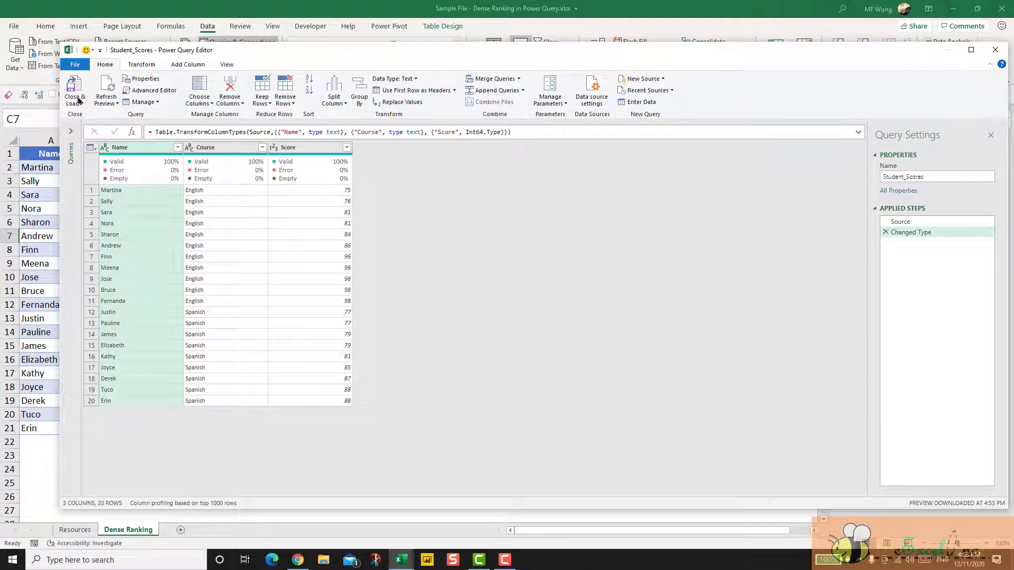
pyautogui.click(72, 132)
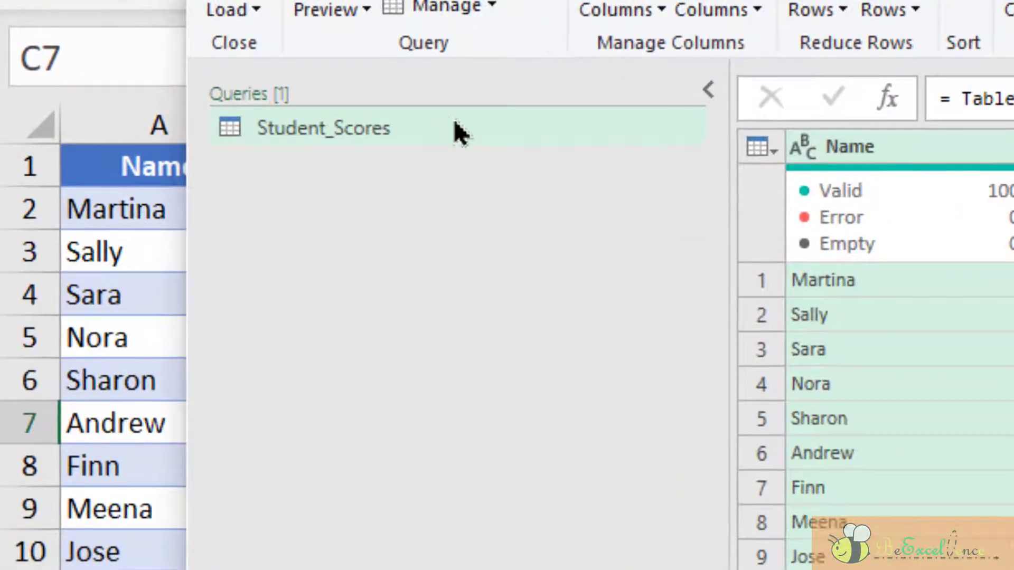
pyautogui.rightClick(459, 132)
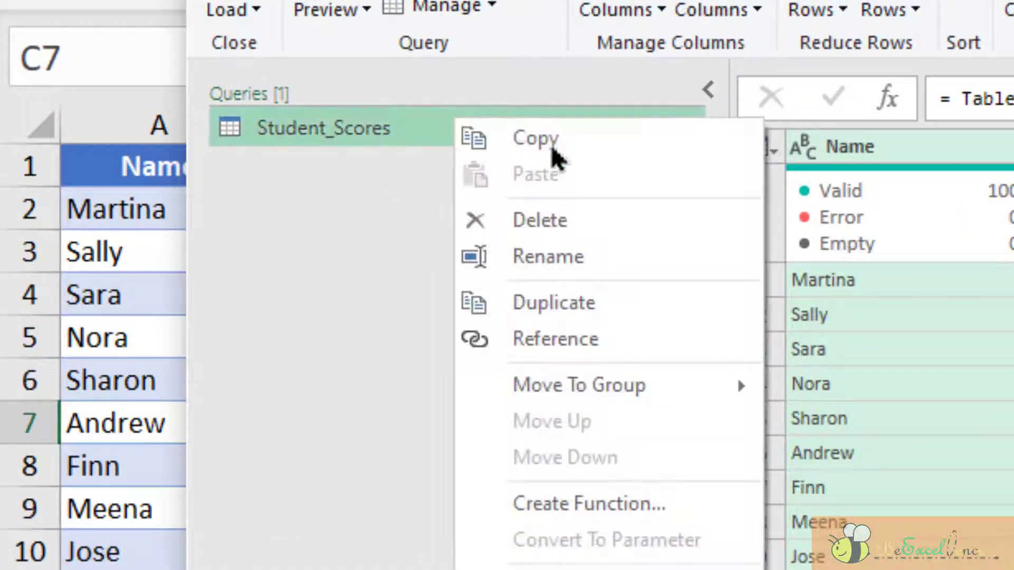
pyautogui.click(623, 302)
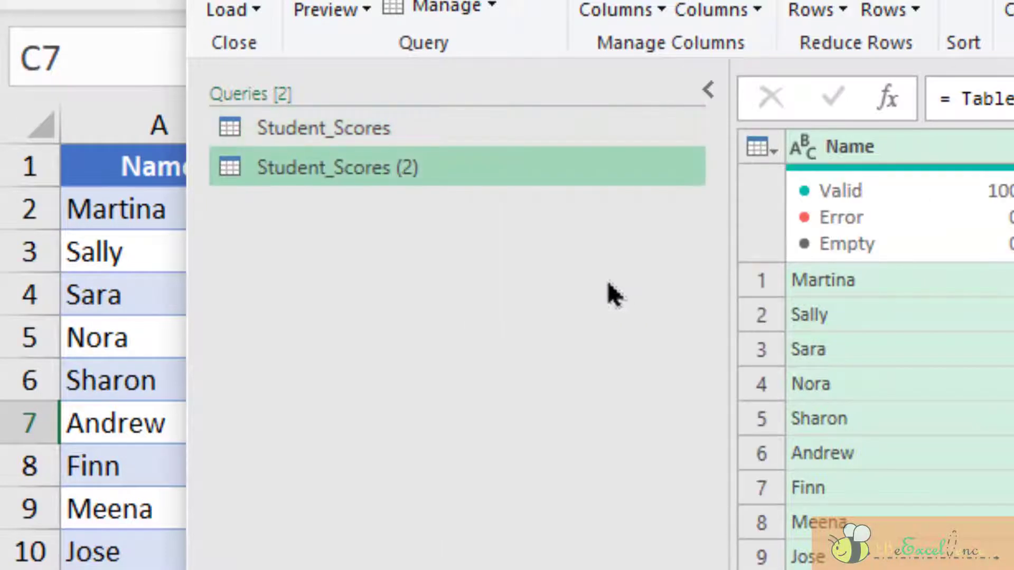
# - Rename the Student_Scores (2) query to 'Rank'
pyautogui.rightClick(443, 168)
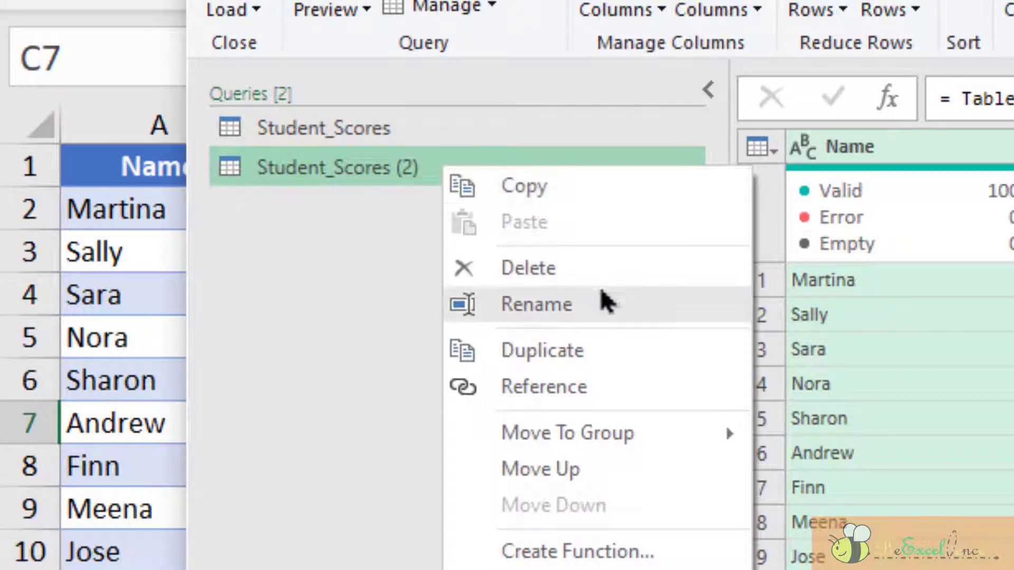
pyautogui.click(617, 309)
pyautogui.write('Rank')
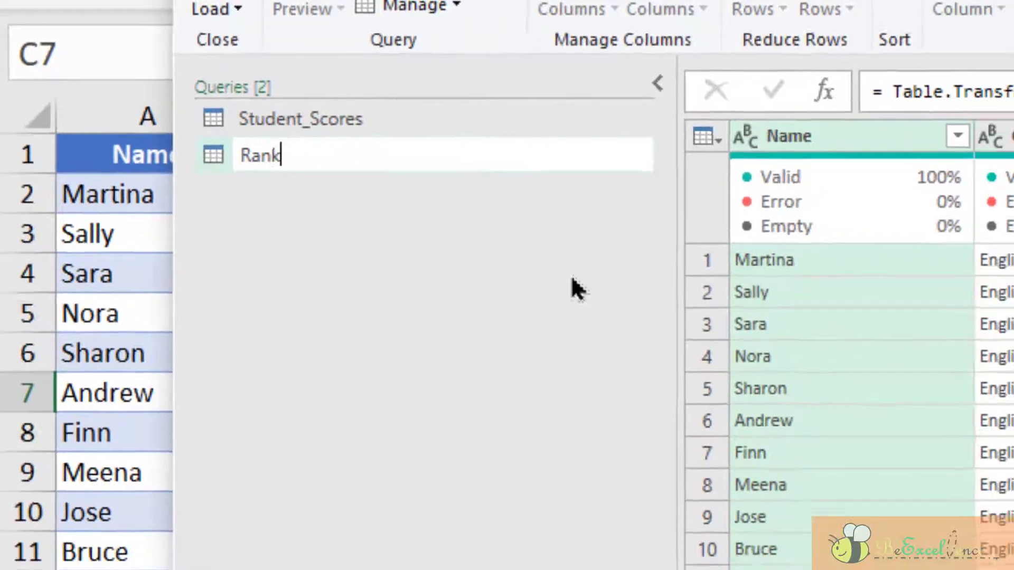
pyautogui.press('Return')
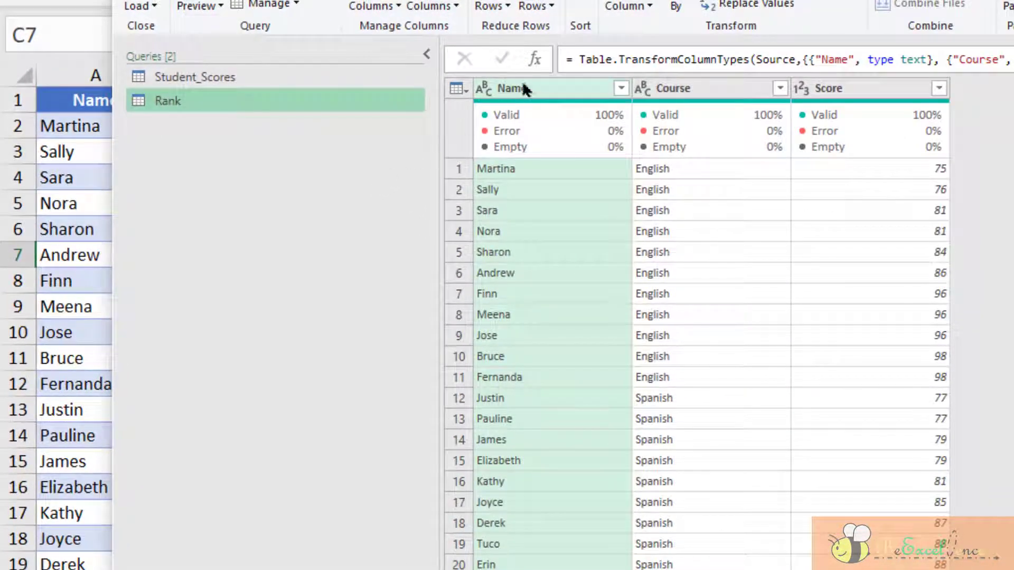
# - Delete the Name column and remove duplicate rows, leaving 13 distinct Course–Score rows
pyautogui.click(525, 87)
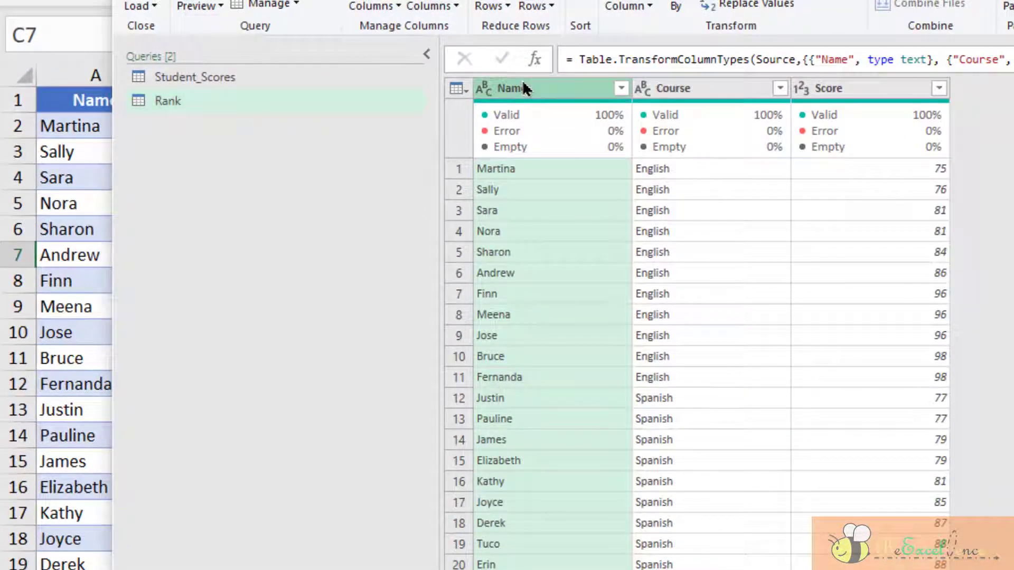
pyautogui.press('Delete')
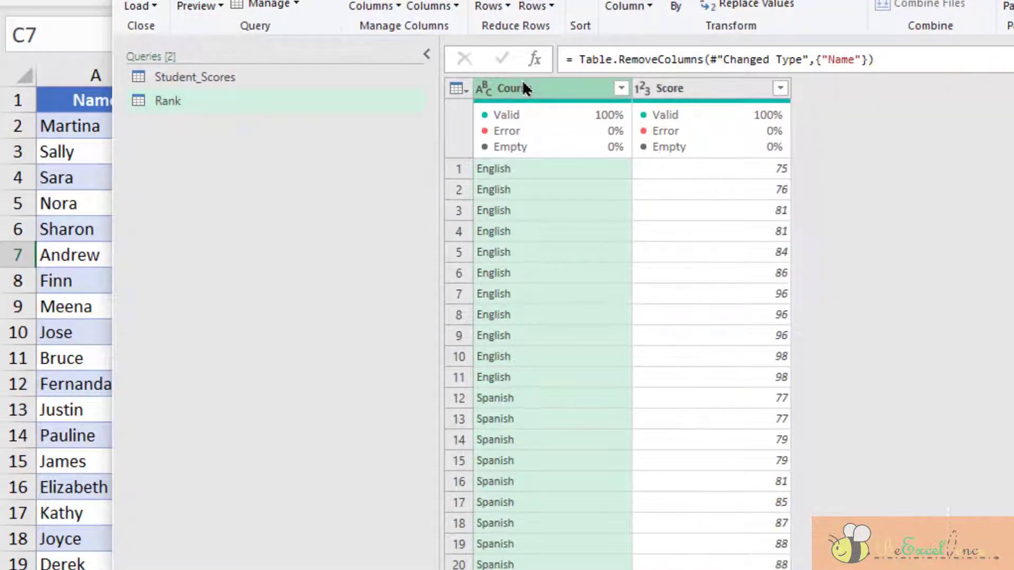
pyautogui.click(464, 89)
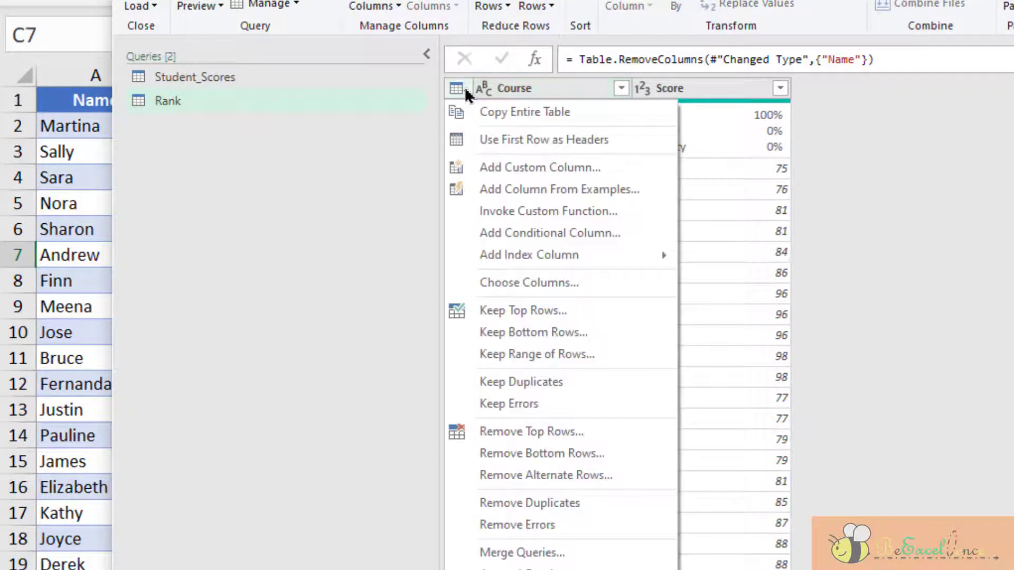
pyautogui.click(639, 505)
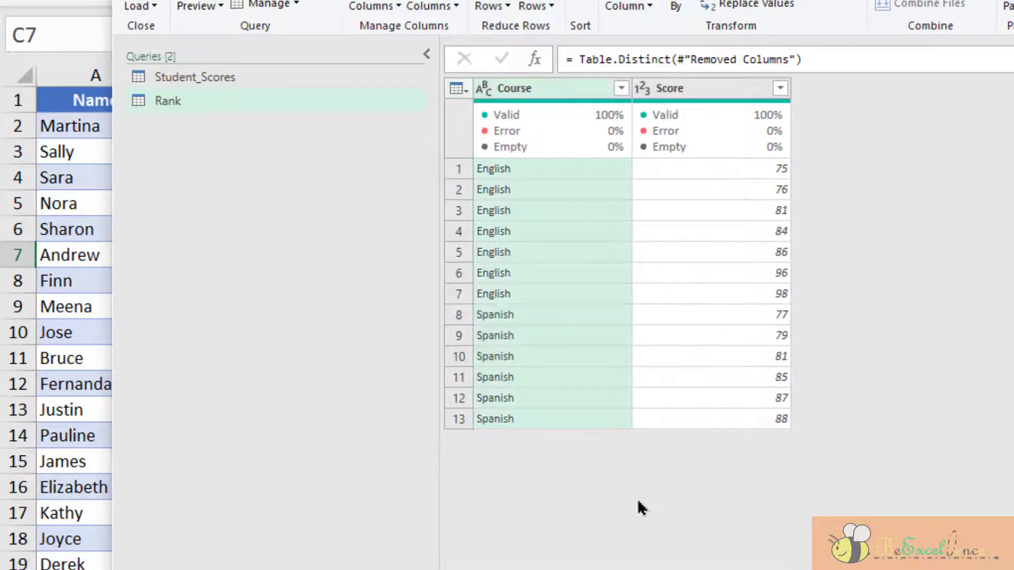
pyautogui.click(607, 170)
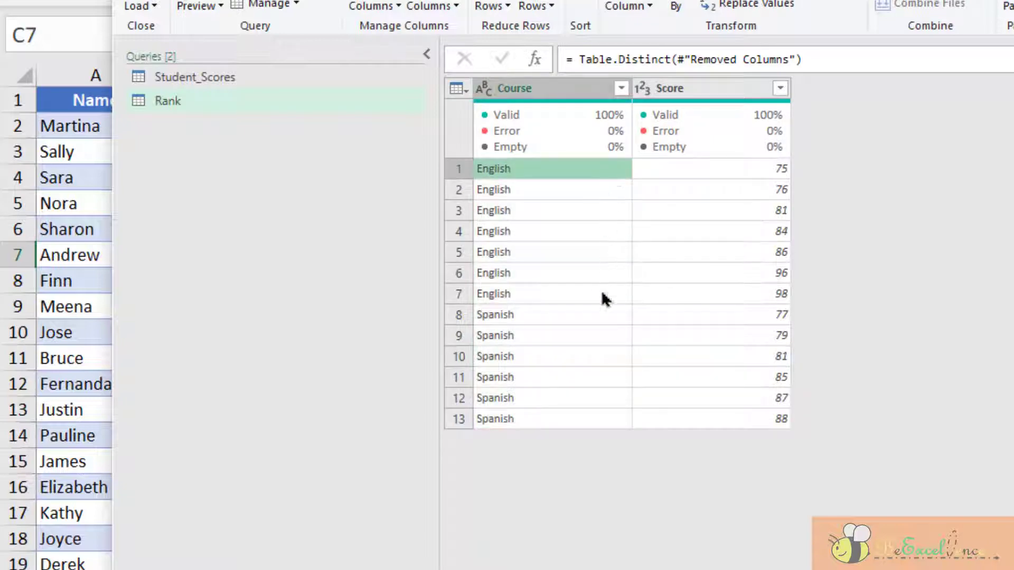
pyautogui.click(602, 311)
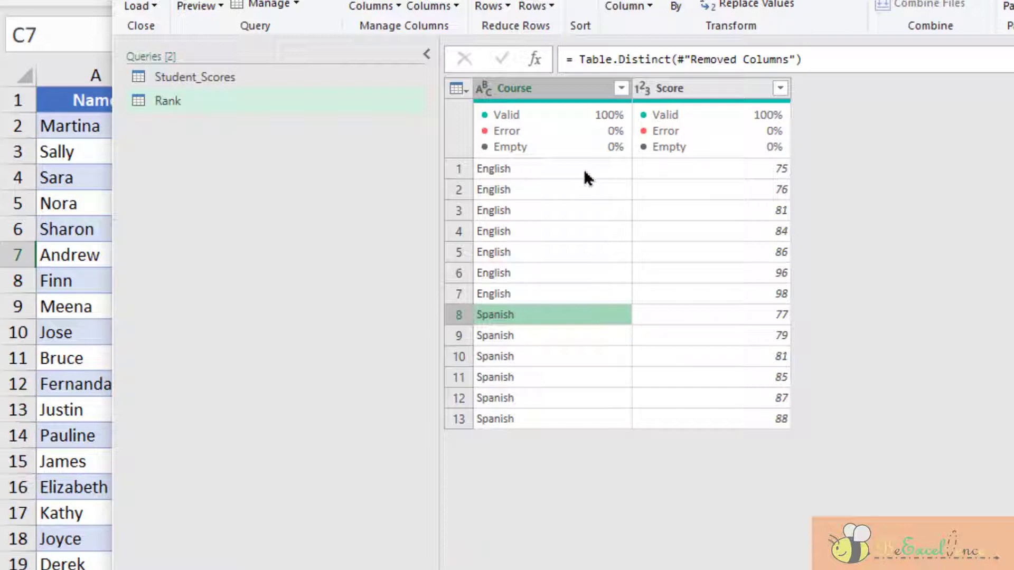
pyautogui.click(581, 88)
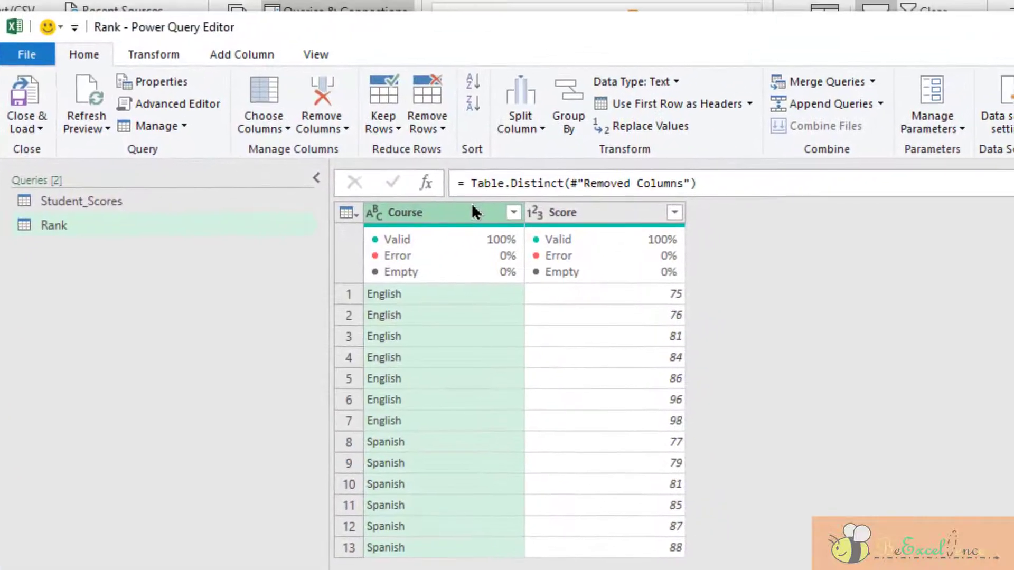
# - Group the rows by Course into a new 'Records' column using the All Rows operation
pyautogui.click(159, 53)
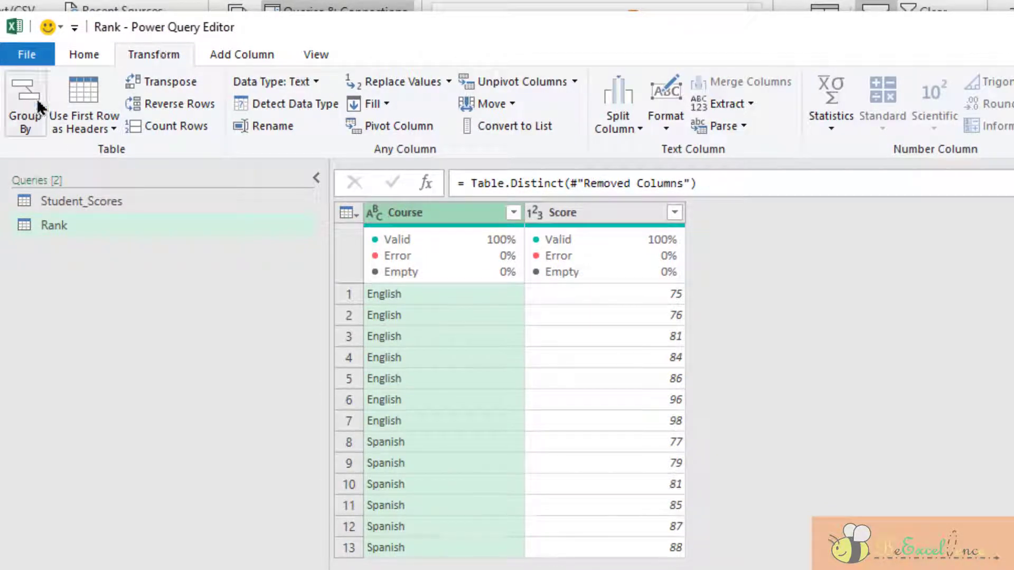
pyautogui.click(25, 105)
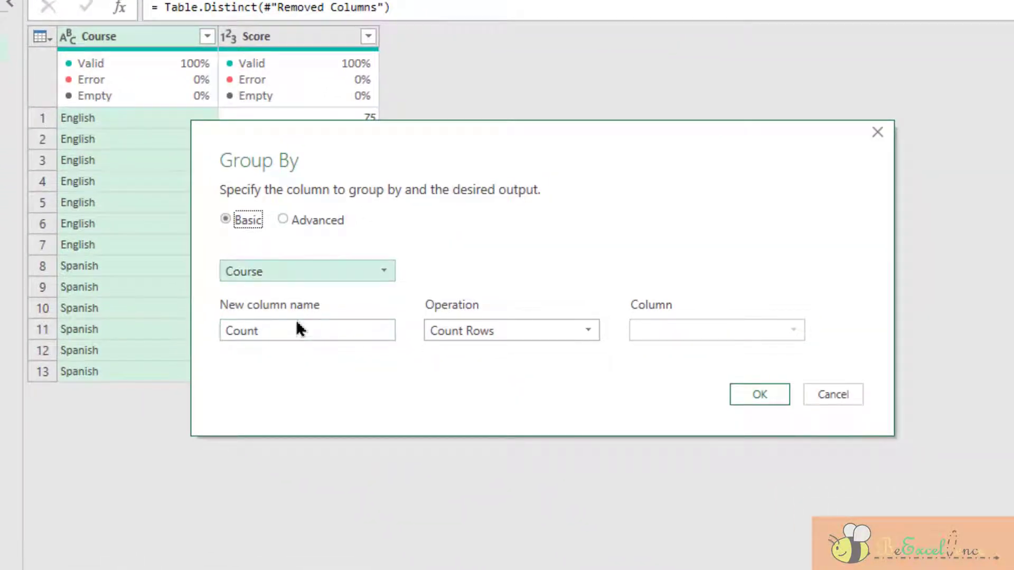
pyautogui.click(297, 331)
pyautogui.moveTo(297, 331); pyautogui.dragTo(216, 338)
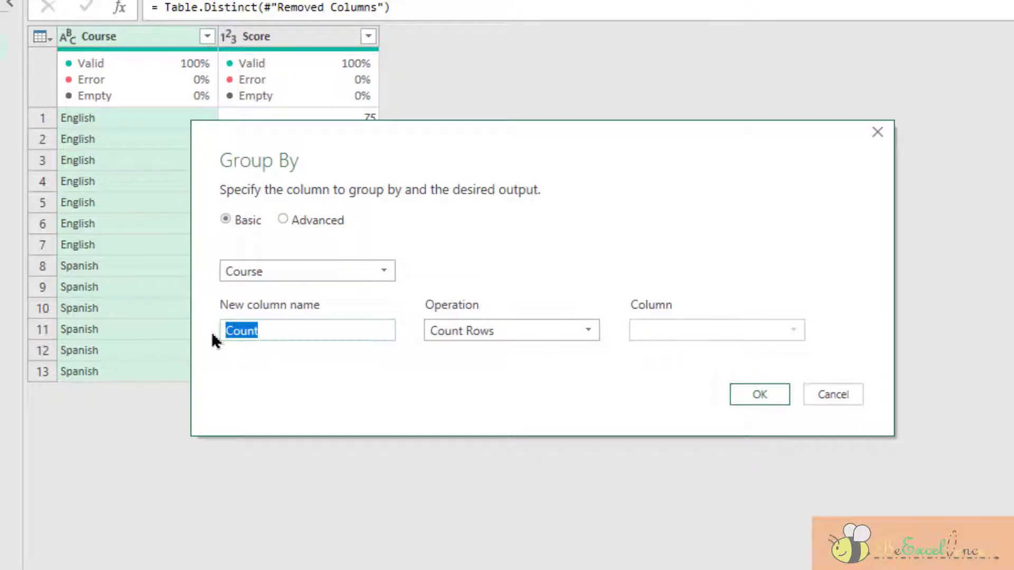
pyautogui.write('Records')
pyautogui.click(587, 332)
pyautogui.click(577, 493)
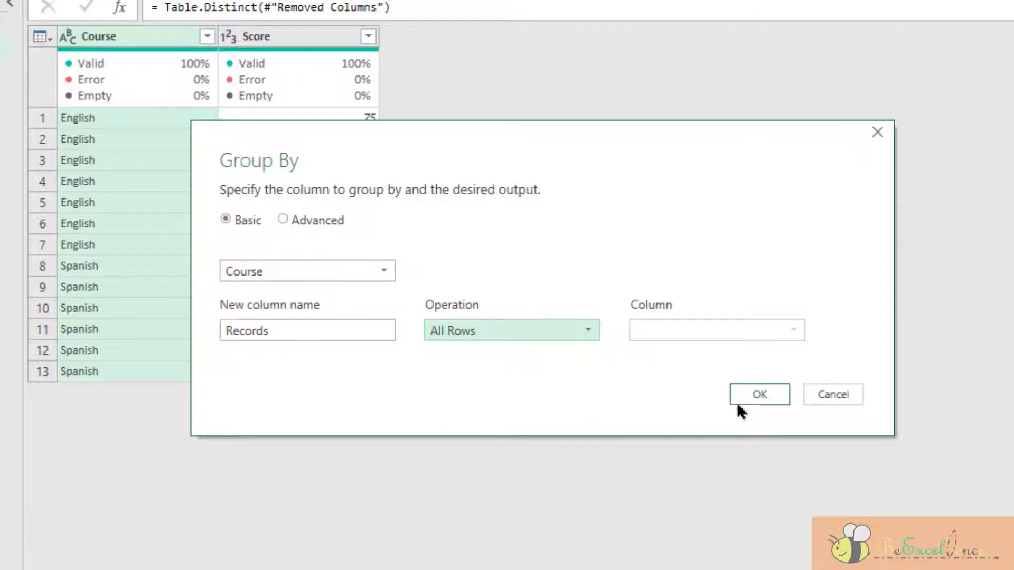
pyautogui.click(759, 396)
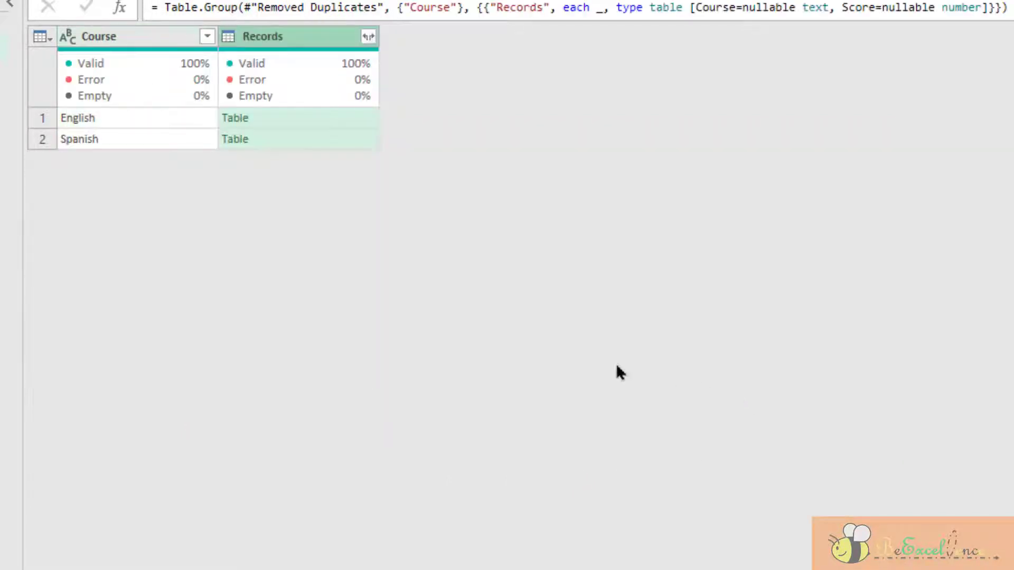
# - Preview the nested English and Spanish Records tables
pyautogui.click(152, 116)
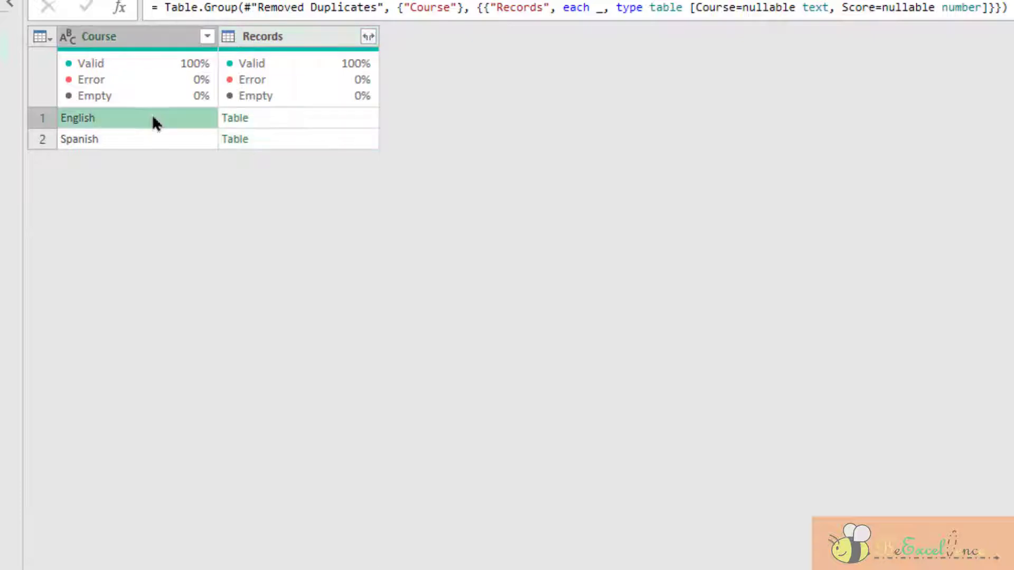
pyautogui.click(322, 126)
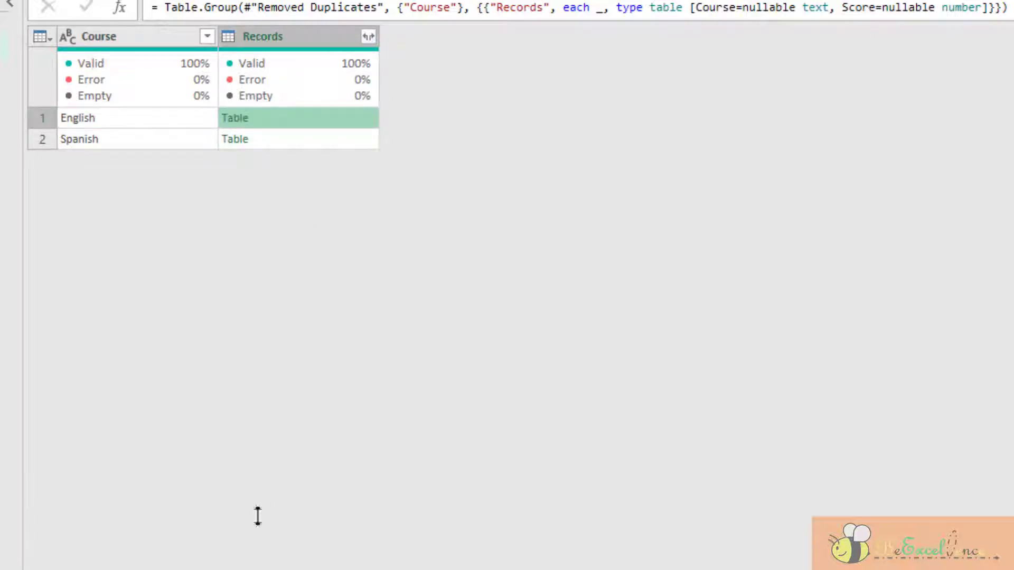
pyautogui.moveTo(256, 516); pyautogui.dragTo(260, 444)
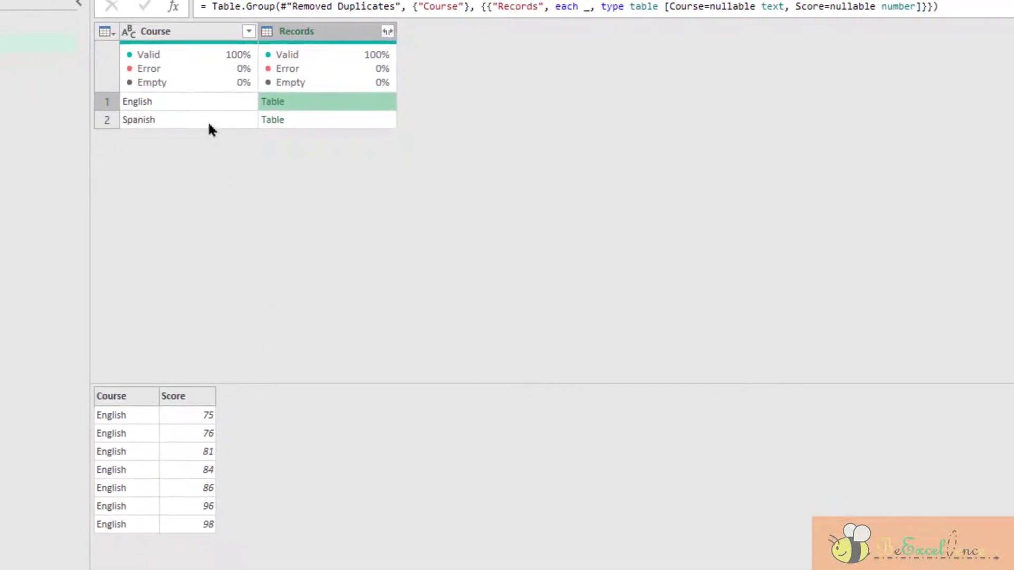
pyautogui.click(211, 126)
pyautogui.click(346, 124)
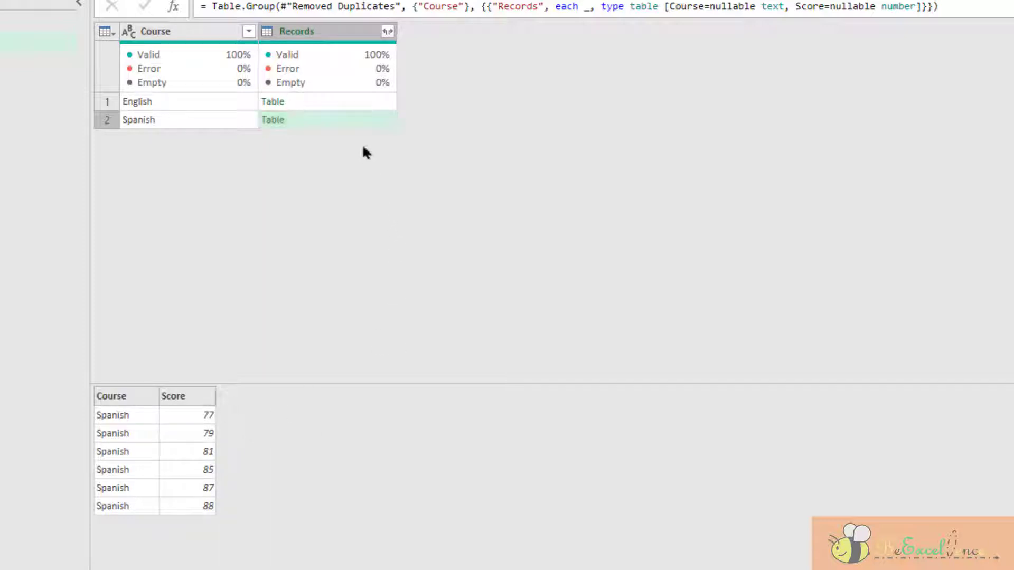
pyautogui.click(350, 104)
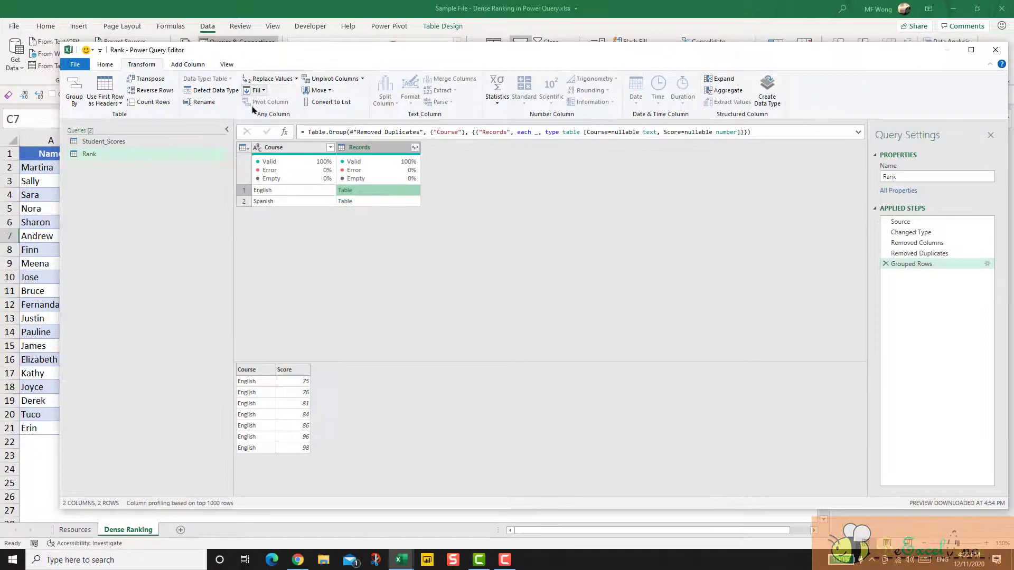
pyautogui.click(186, 68)
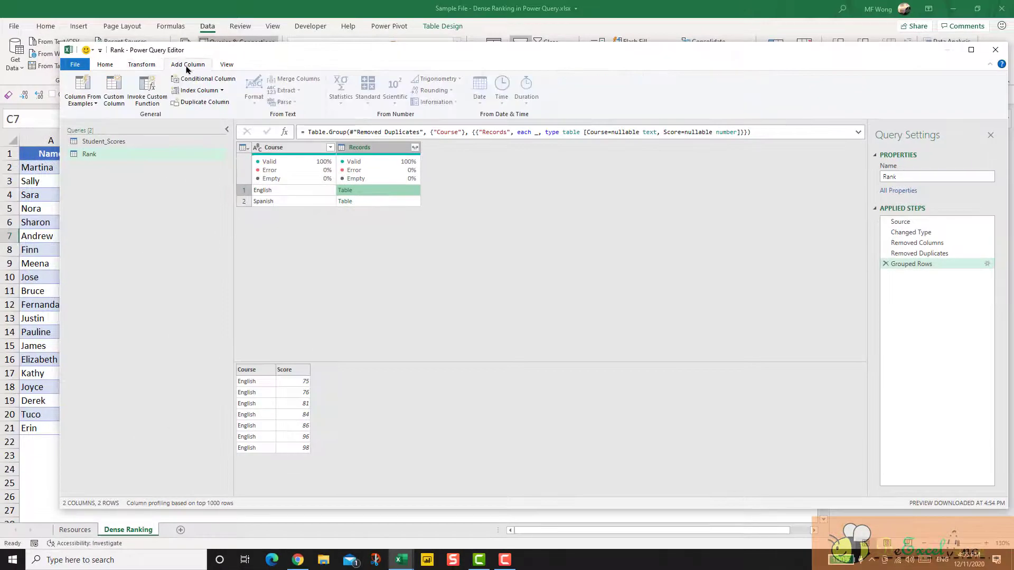
# - Open the Custom Column dialog and cancel it without adding a column
pyautogui.click(121, 93)
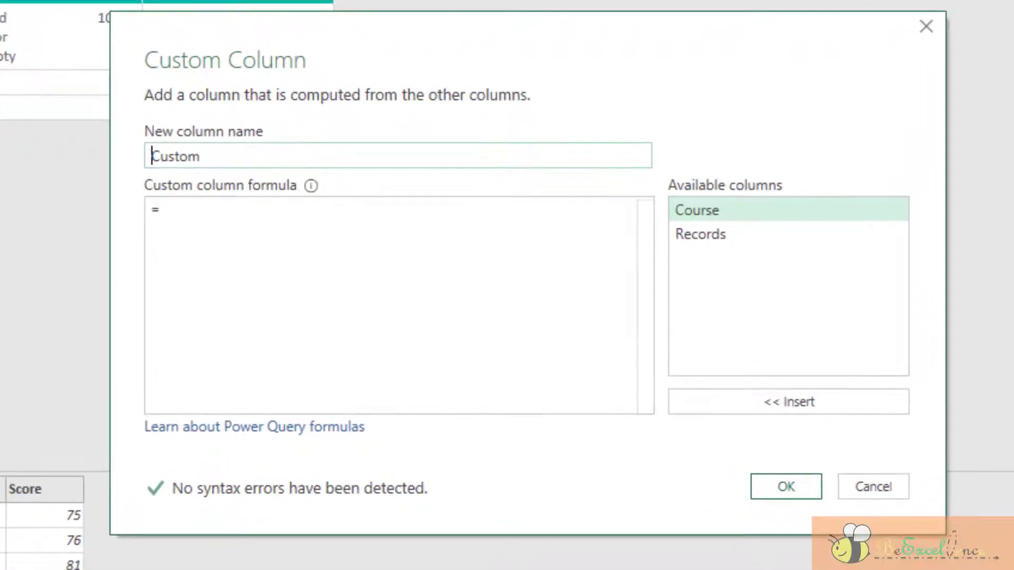
pyautogui.click(325, 243)
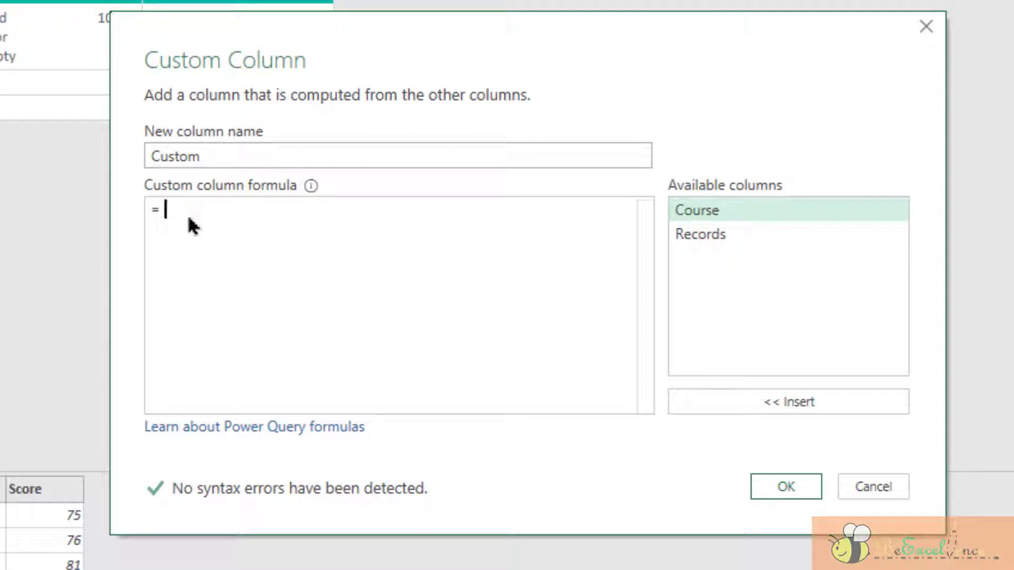
pyautogui.click(867, 486)
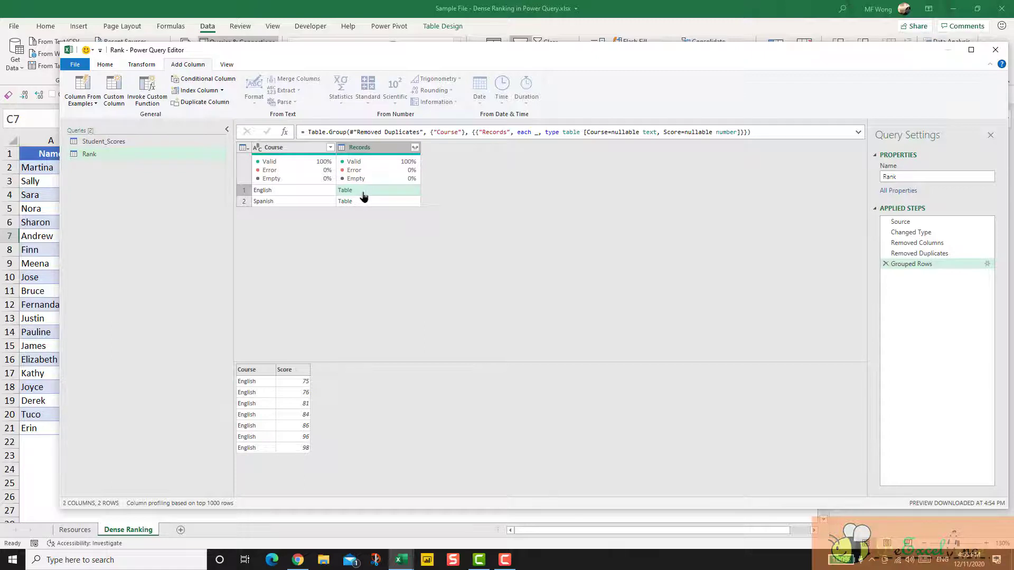
# - Drill into the English group and sort its Score column descending
pyautogui.click(345, 191)
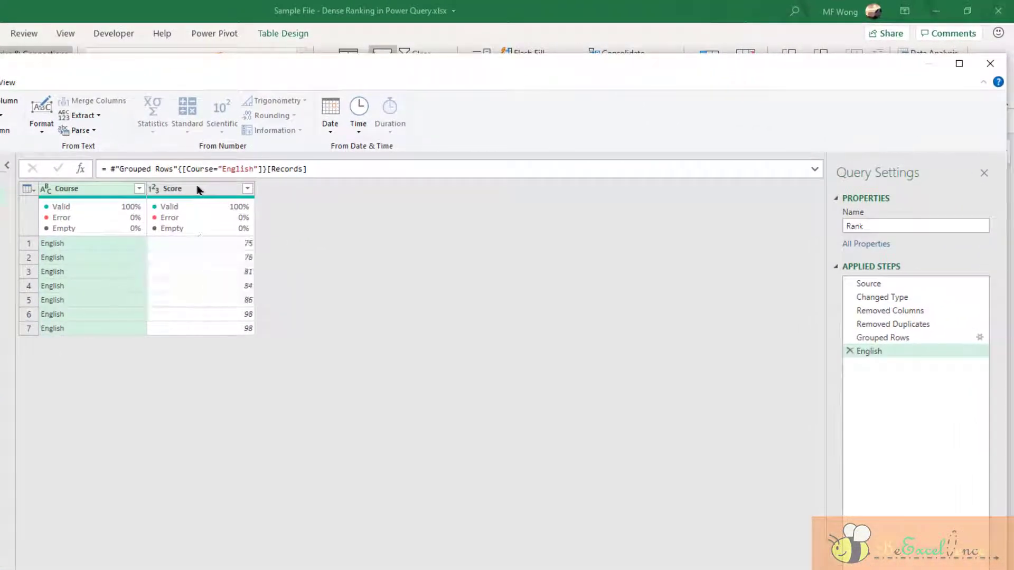
pyautogui.click(196, 189)
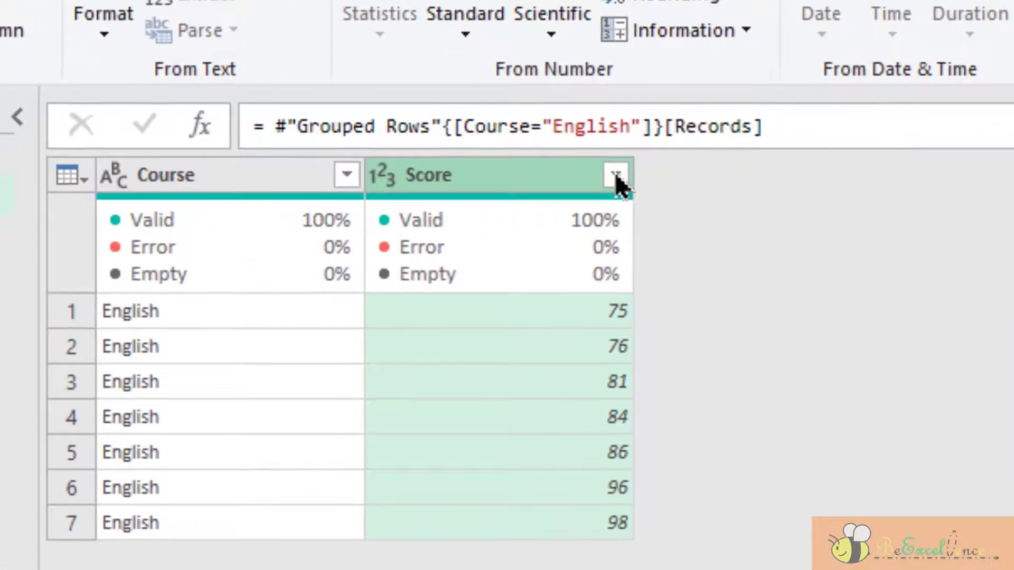
pyautogui.click(616, 176)
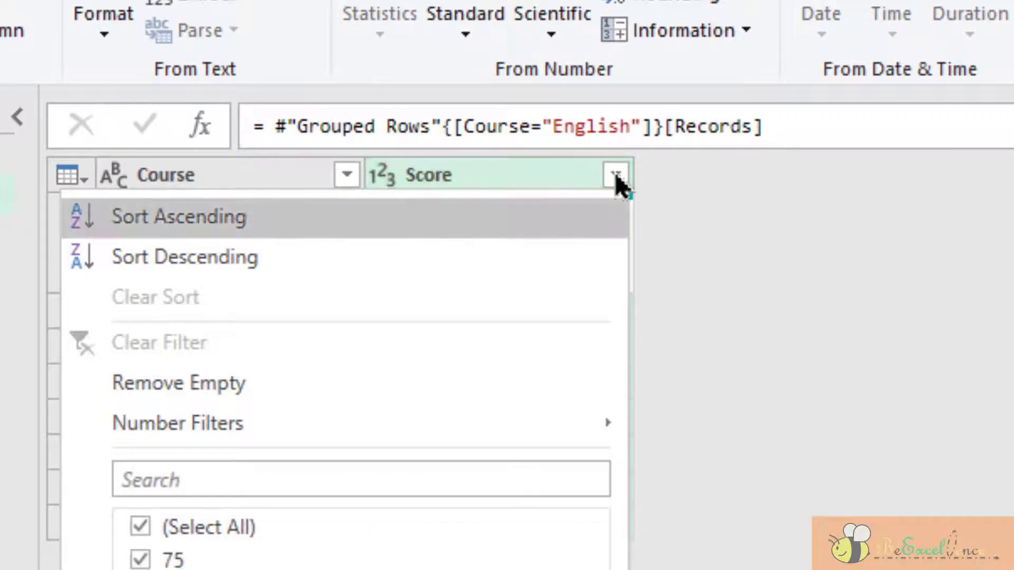
pyautogui.click(544, 253)
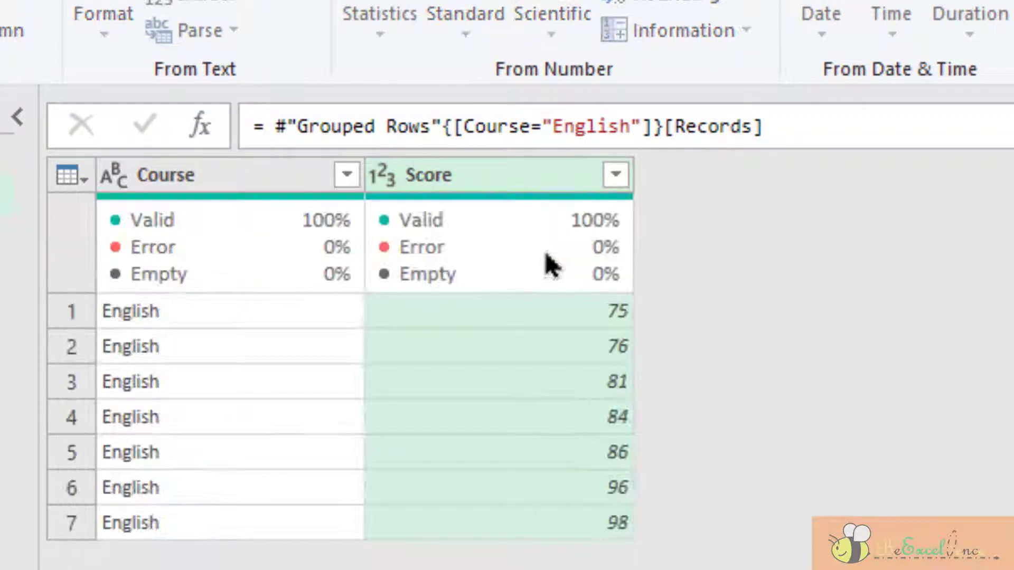
# - Copy the Table.Sort formula, then delete the Sorted Rows and English drill-down steps
pyautogui.click(852, 126)
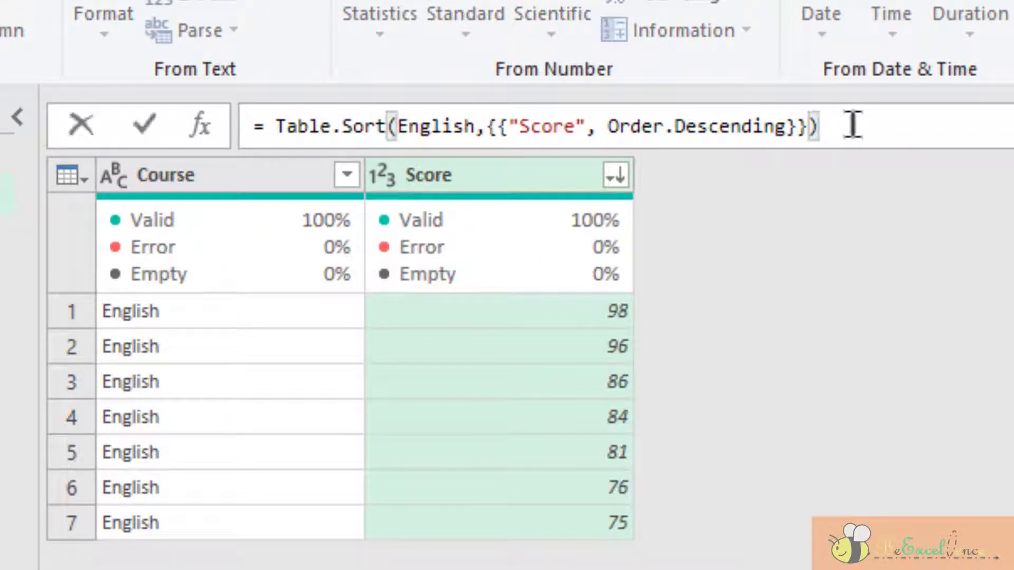
pyautogui.hotkey('shift', 'Home')
pyautogui.moveTo(439, 126); pyautogui.dragTo(265, 124)
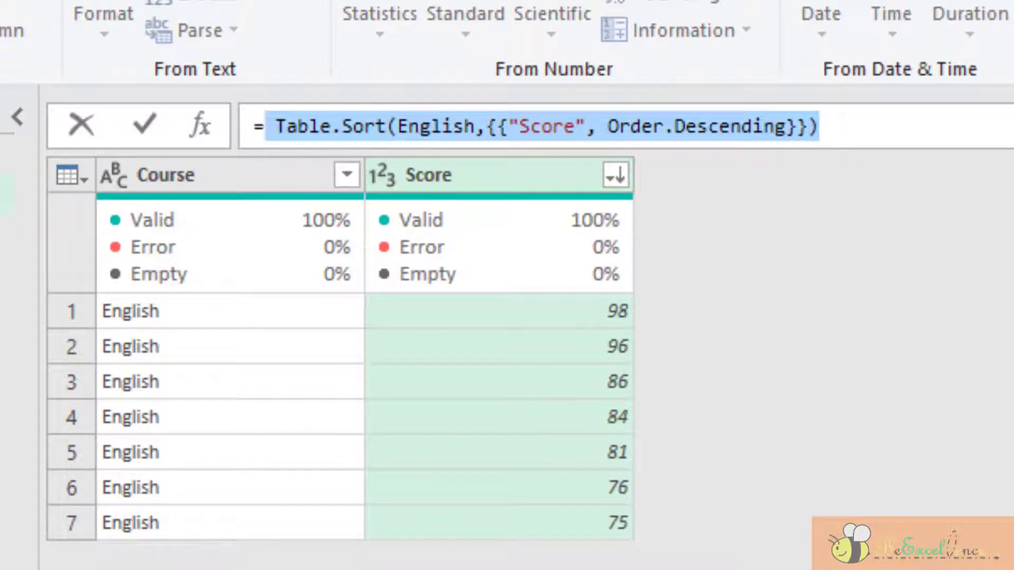
pyautogui.hotkey('ctrl', 'c')
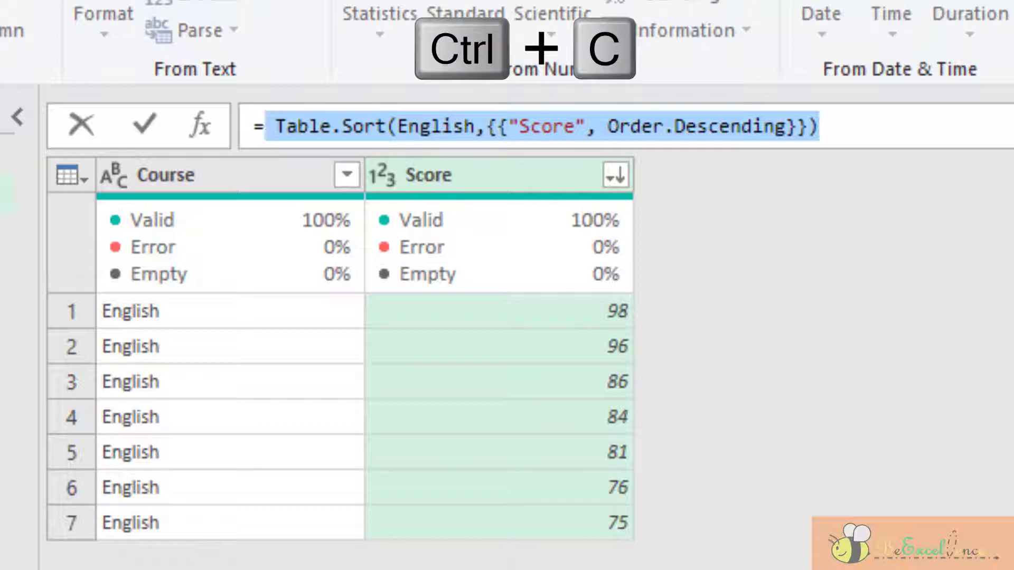
pyautogui.press('Escape')
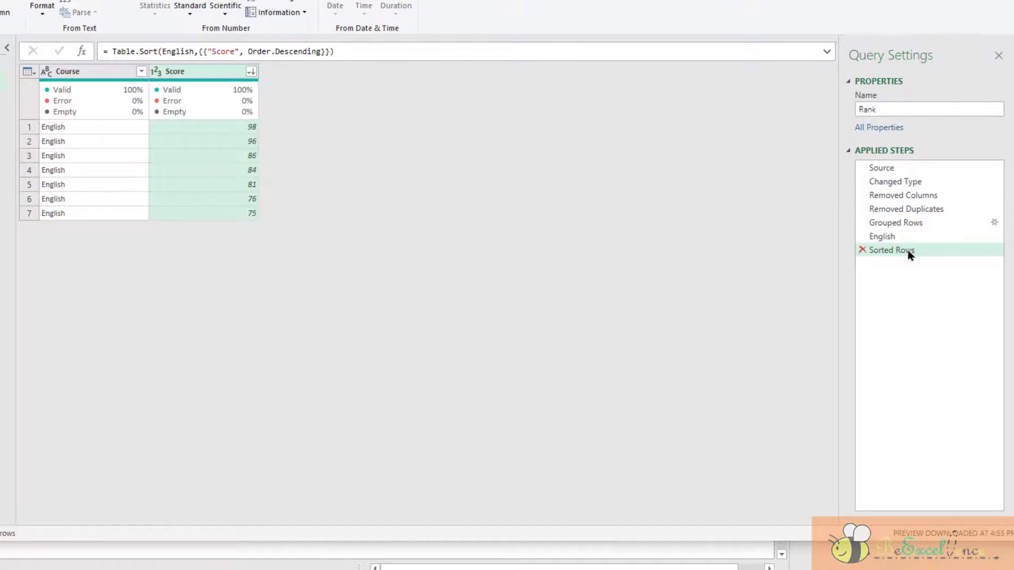
pyautogui.click(864, 252)
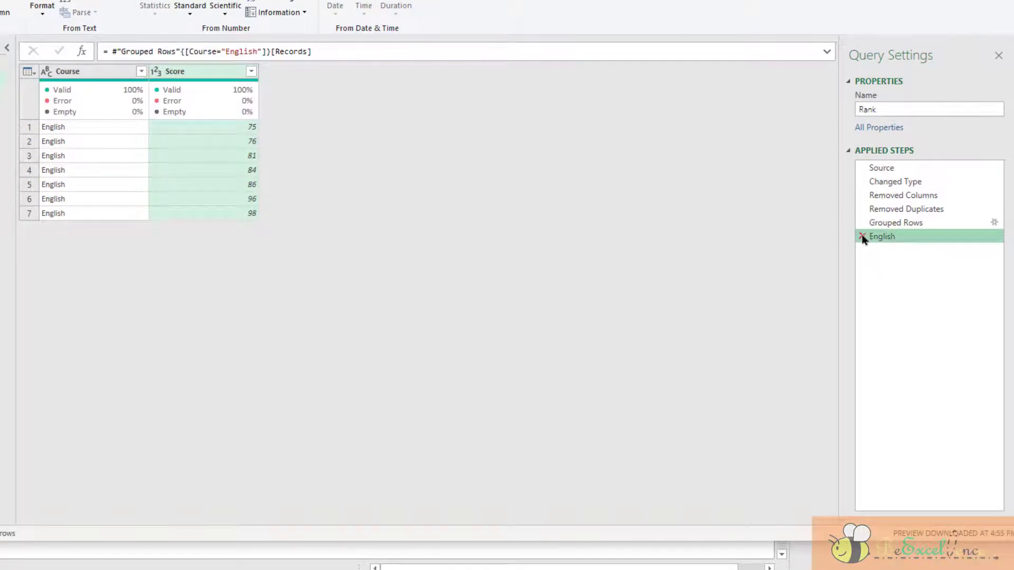
pyautogui.click(863, 237)
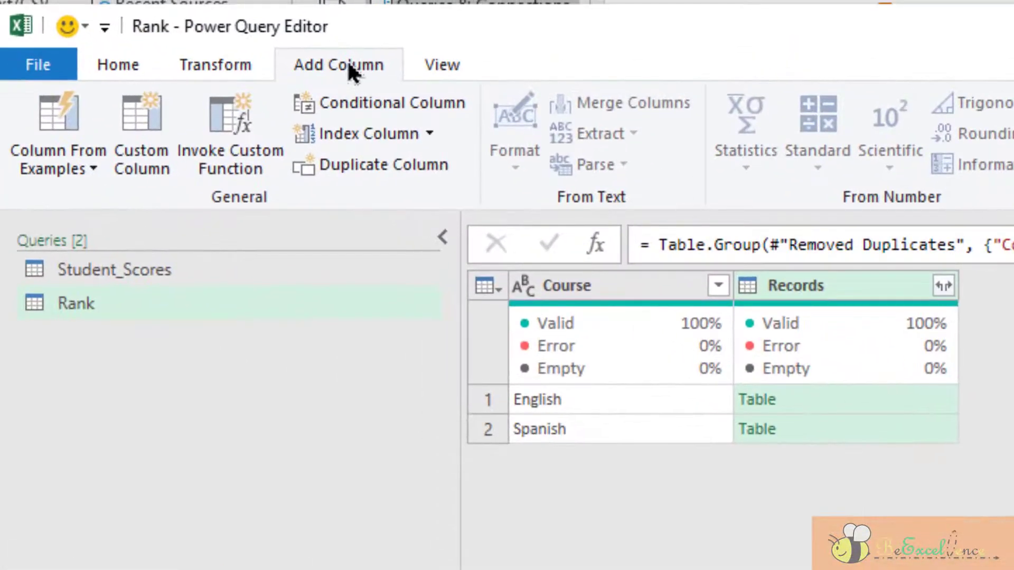
# - Add a 'TableSorted' custom column using the Table.Sort formula with English replaced by [Records]
pyautogui.click(142, 121)
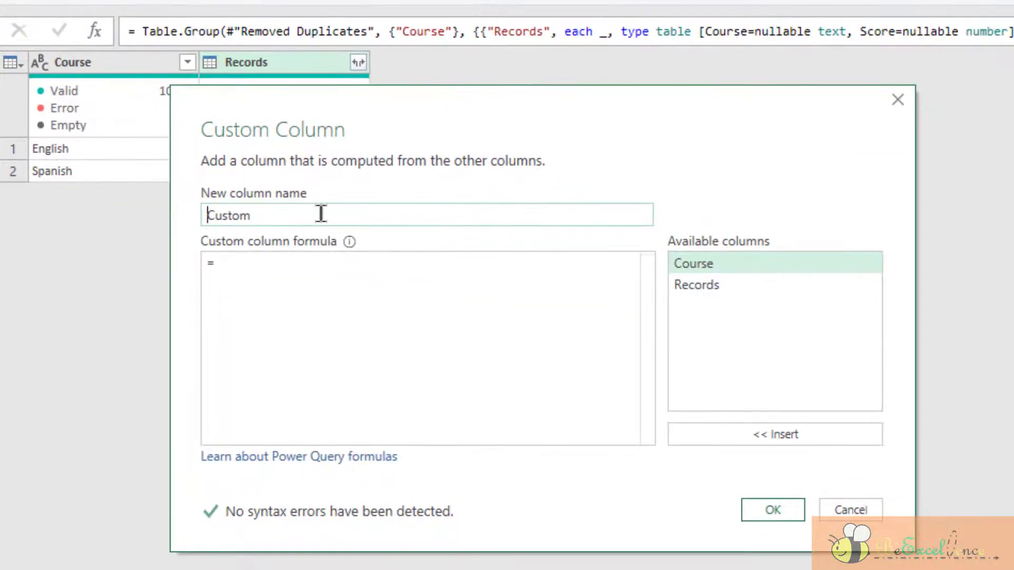
pyautogui.doubleClick(504, 300)
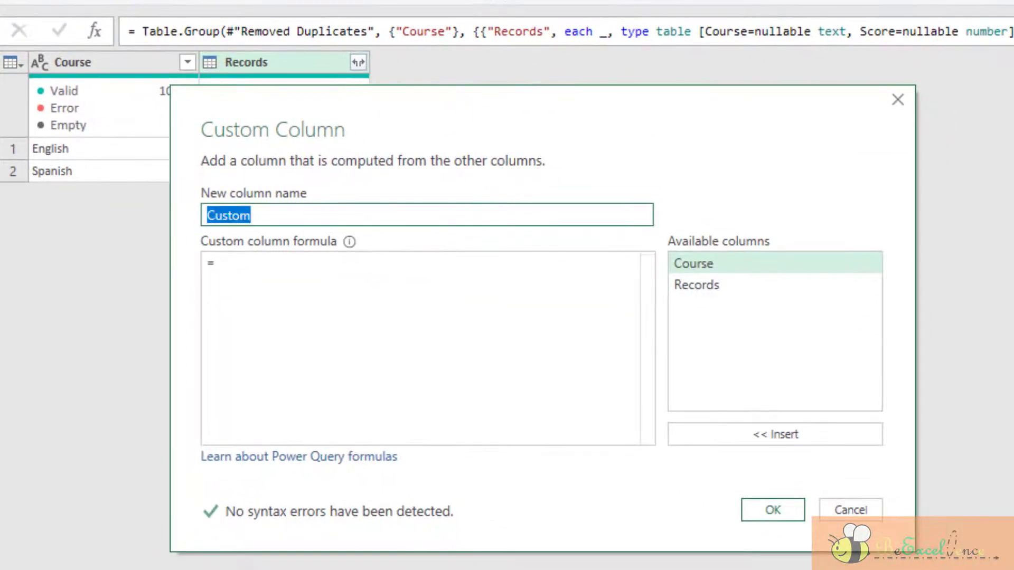
pyautogui.write('Tab')
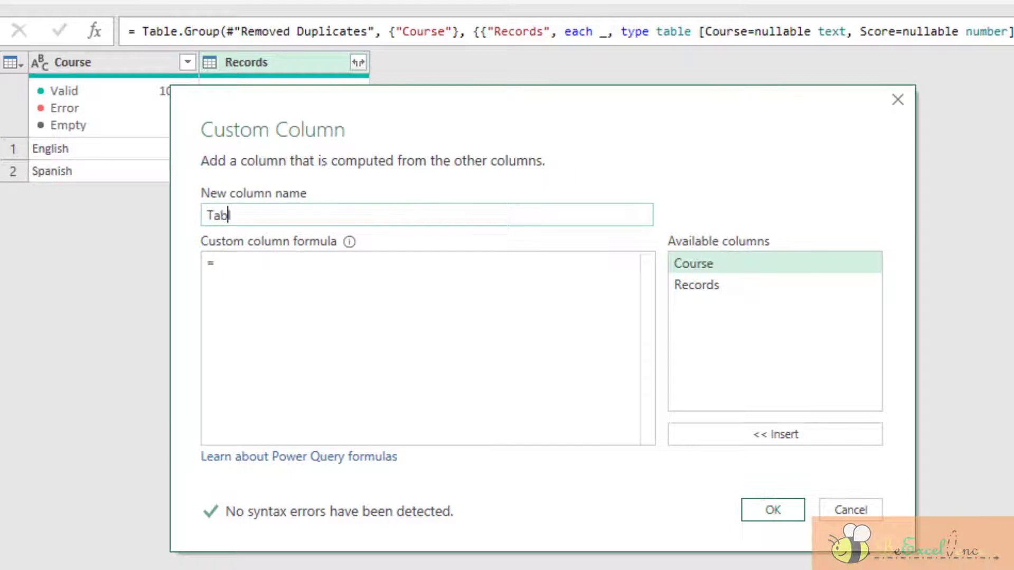
pyautogui.write('leSorted')
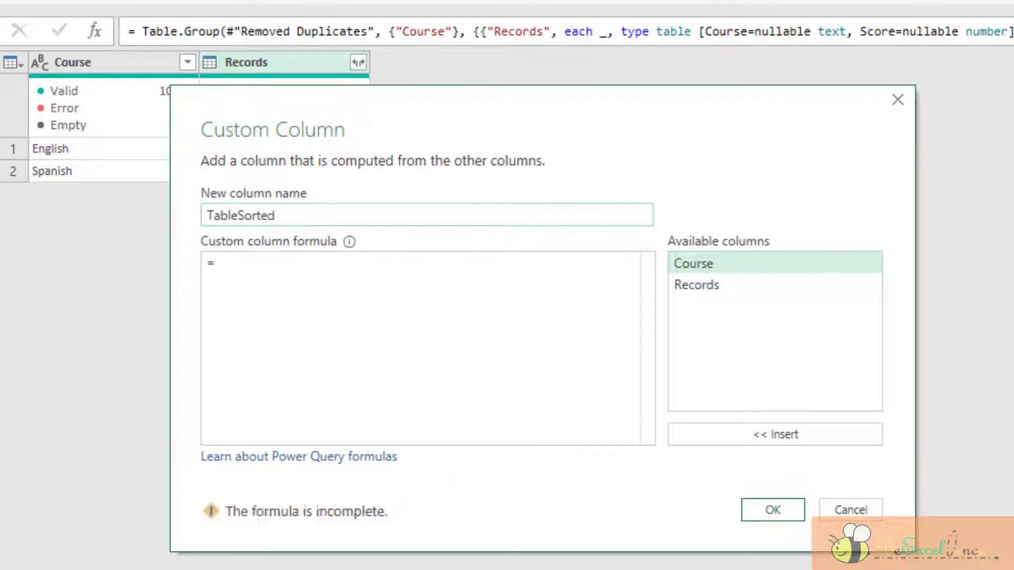
pyautogui.click(297, 287)
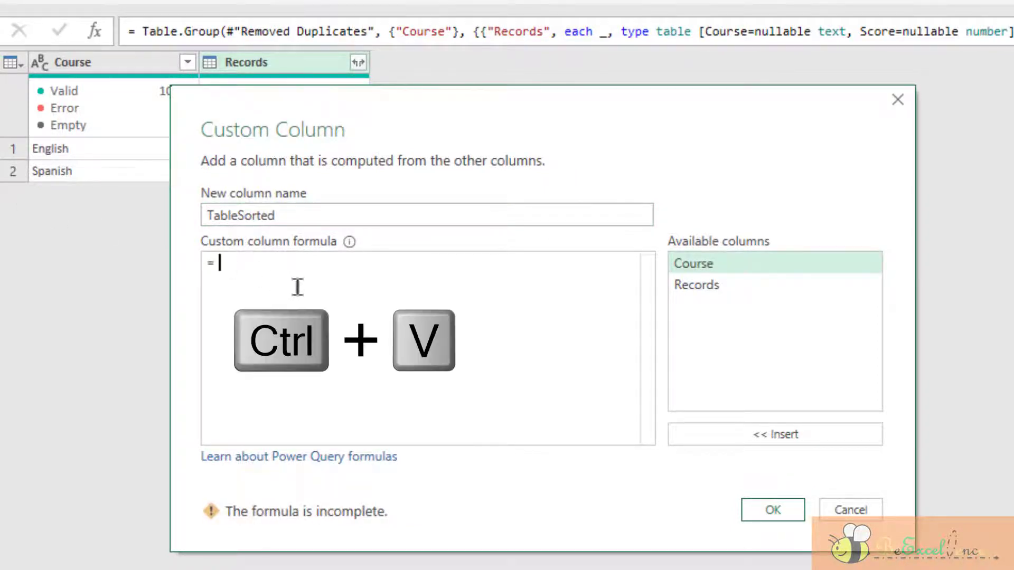
pyautogui.hotkey('ctrl', 'v')
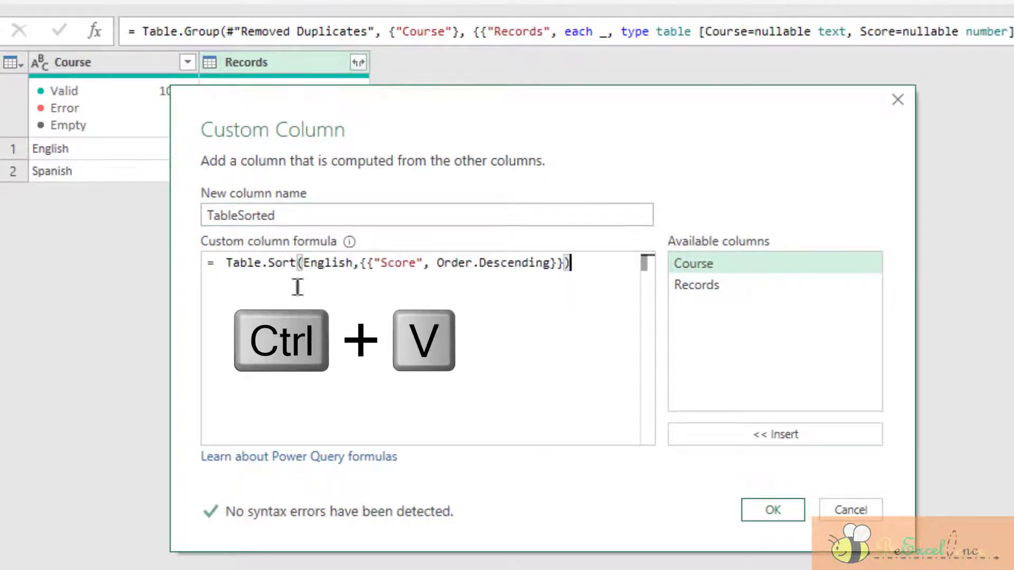
pyautogui.doubleClick(323, 262)
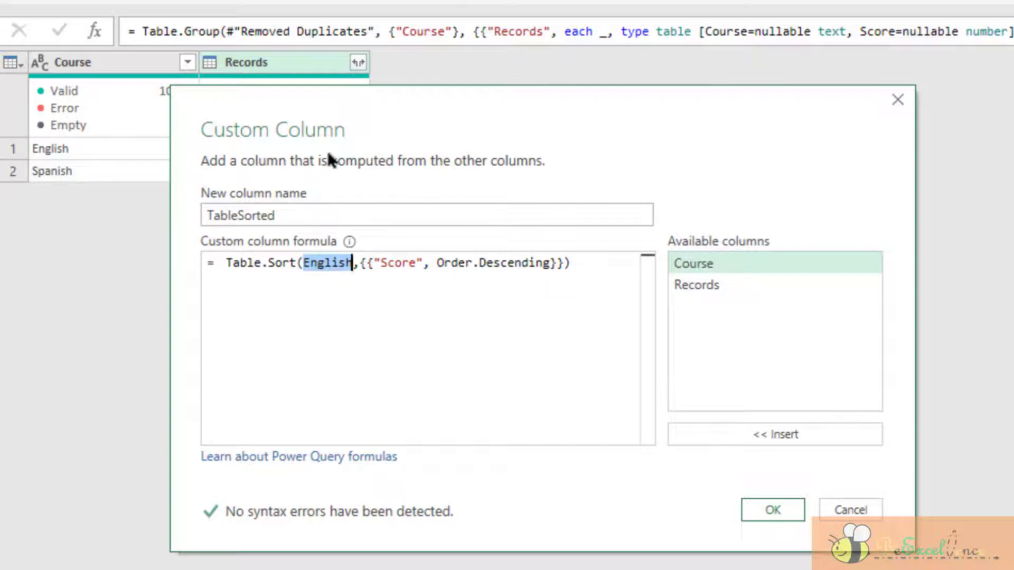
pyautogui.moveTo(332, 108); pyautogui.dragTo(532, 73)
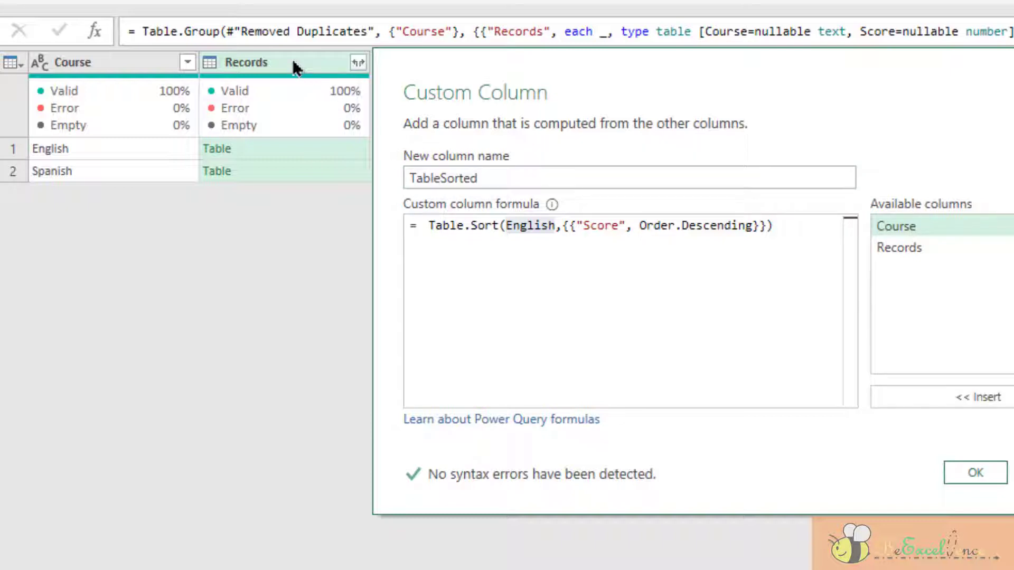
pyautogui.doubleClick(903, 245)
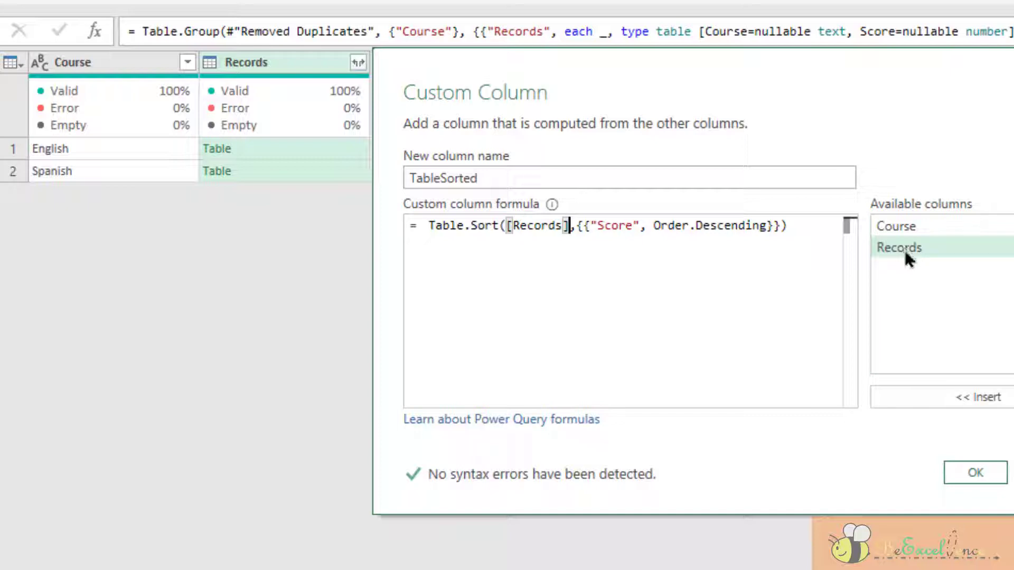
pyautogui.click(975, 475)
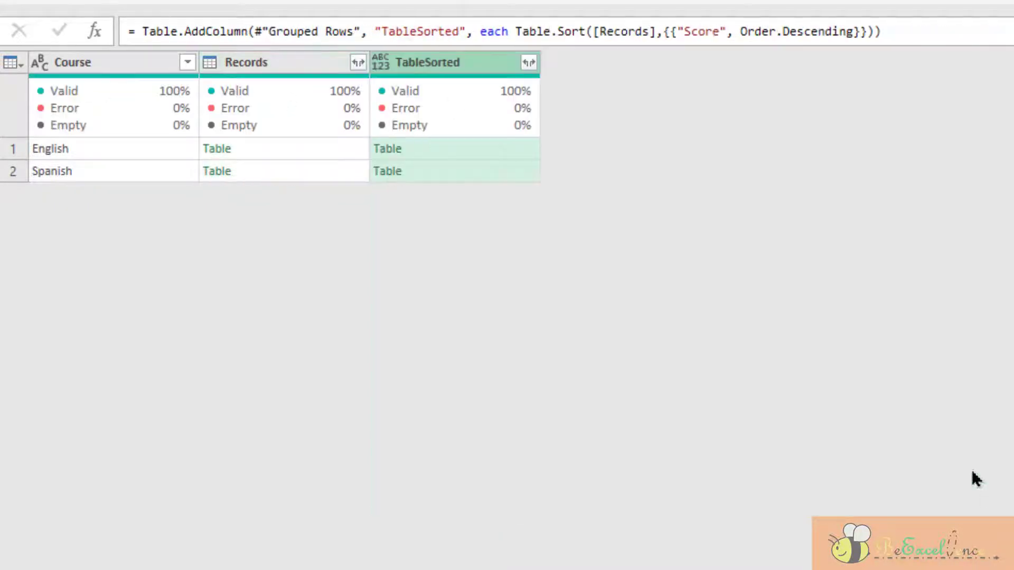
# - Preview both courses' TableSorted tables, then drill into English's scores, 98 down to 75
pyautogui.click(484, 155)
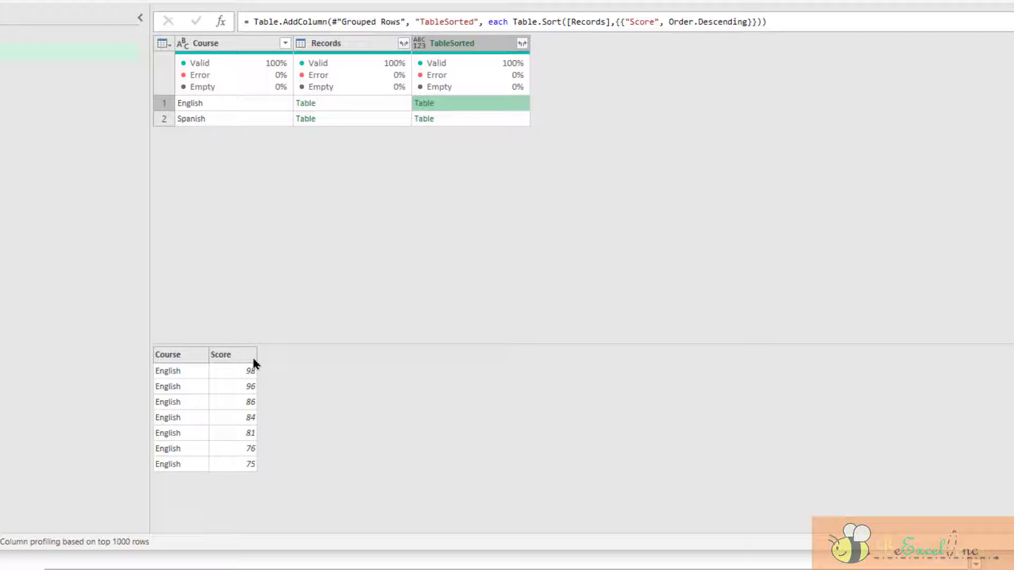
pyautogui.click(480, 120)
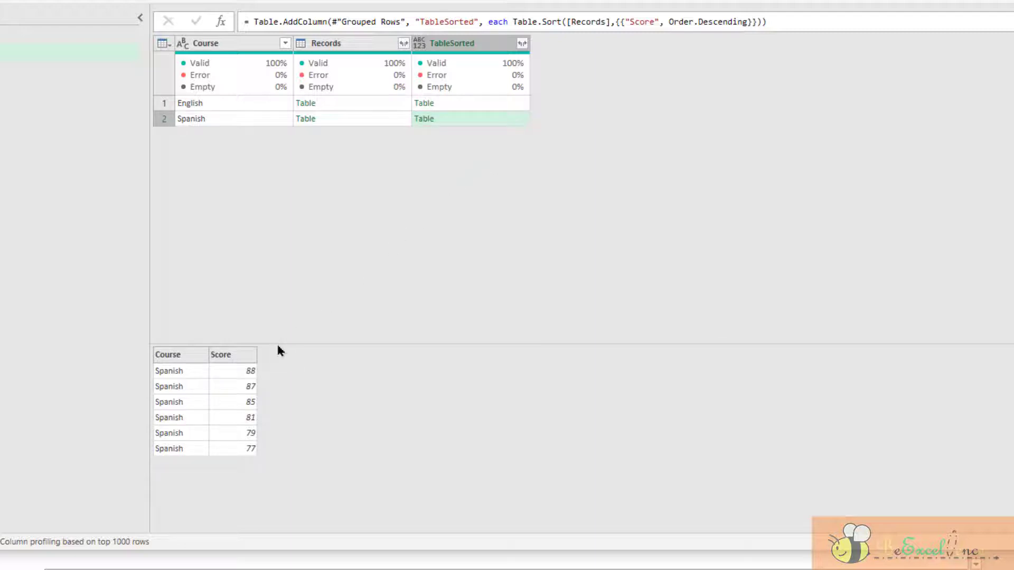
pyautogui.click(500, 104)
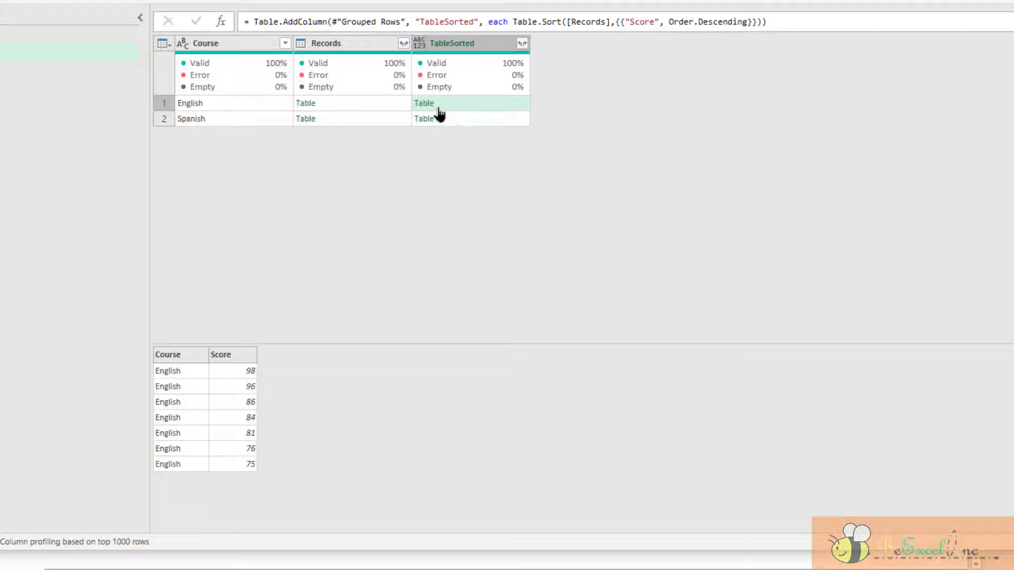
pyautogui.click(423, 104)
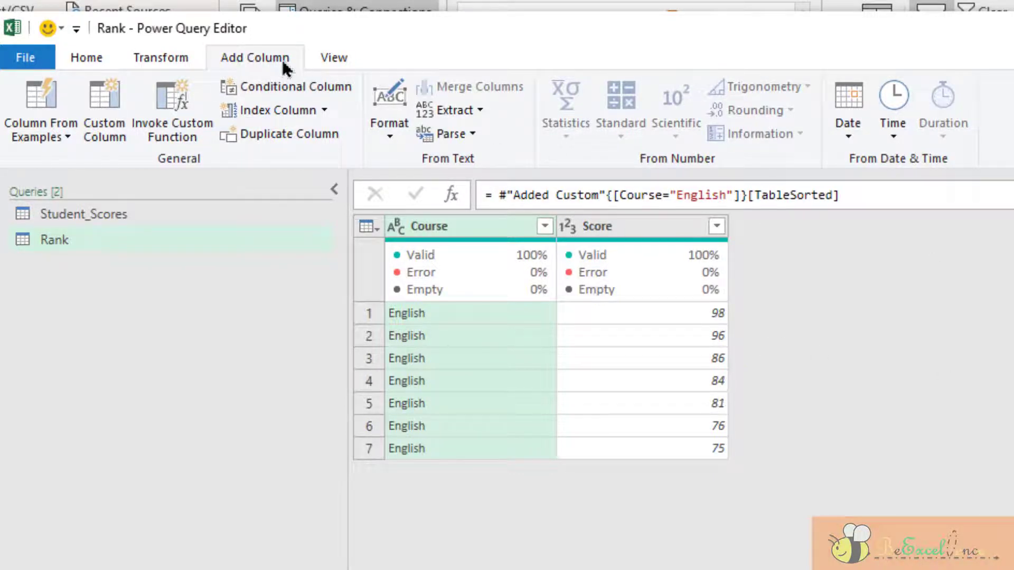
# - Add an index column starting from 1 and rename it Dense Rank
pyautogui.click(324, 110)
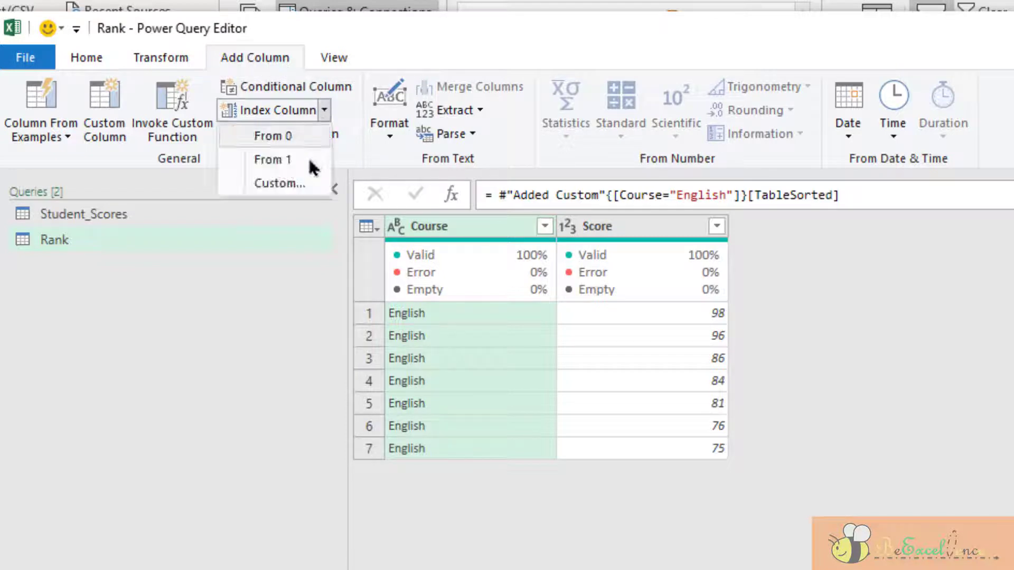
pyautogui.click(311, 161)
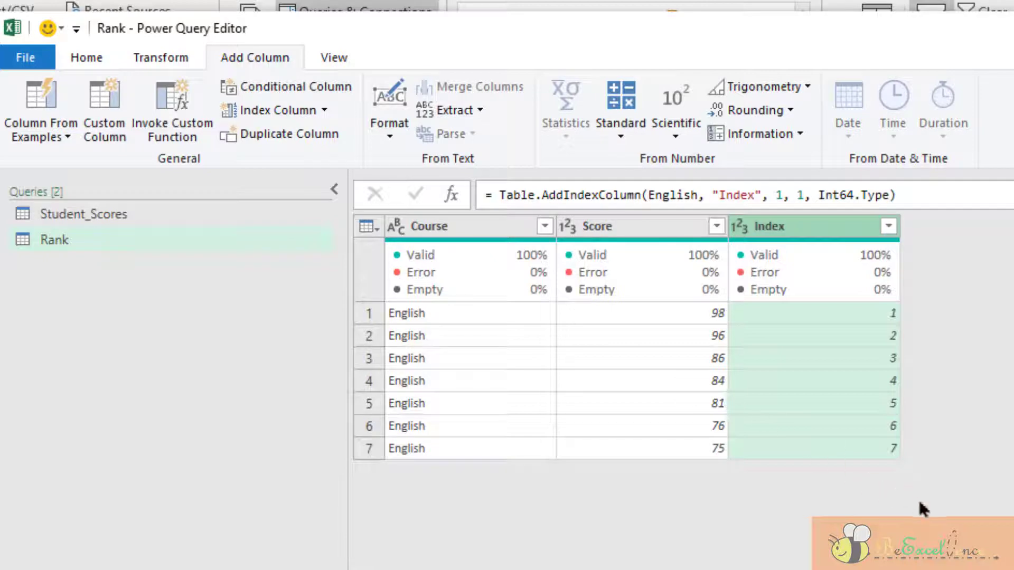
pyautogui.moveTo(897, 195); pyautogui.dragTo(500, 196)
pyautogui.click(814, 223)
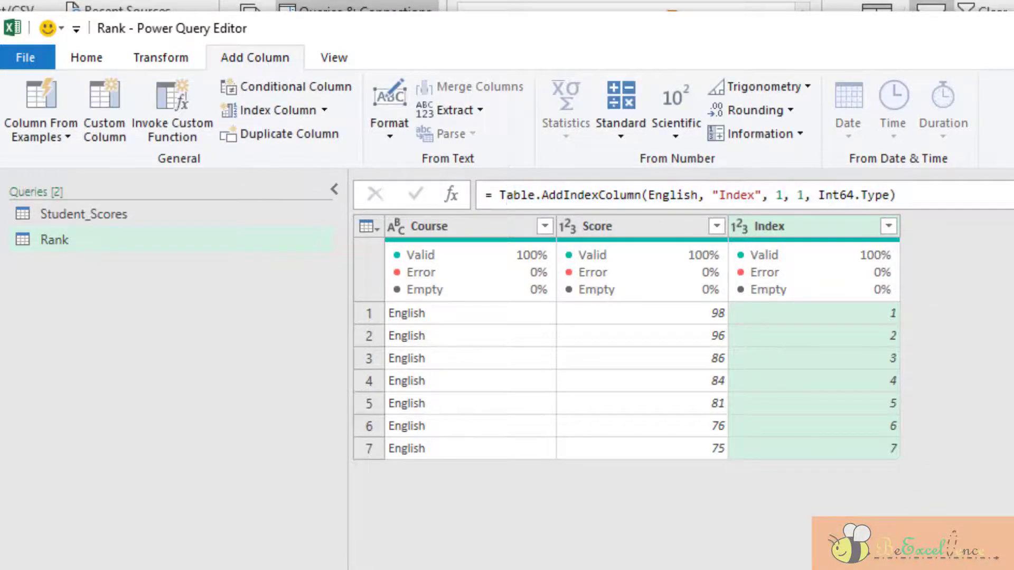
pyautogui.doubleClick(736, 195)
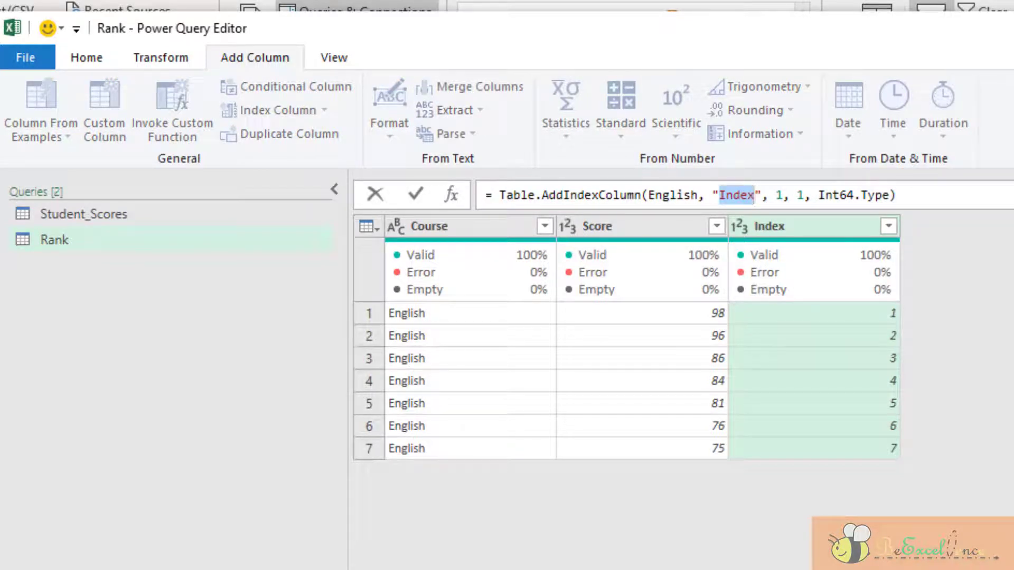
pyautogui.write('Dense Ran')
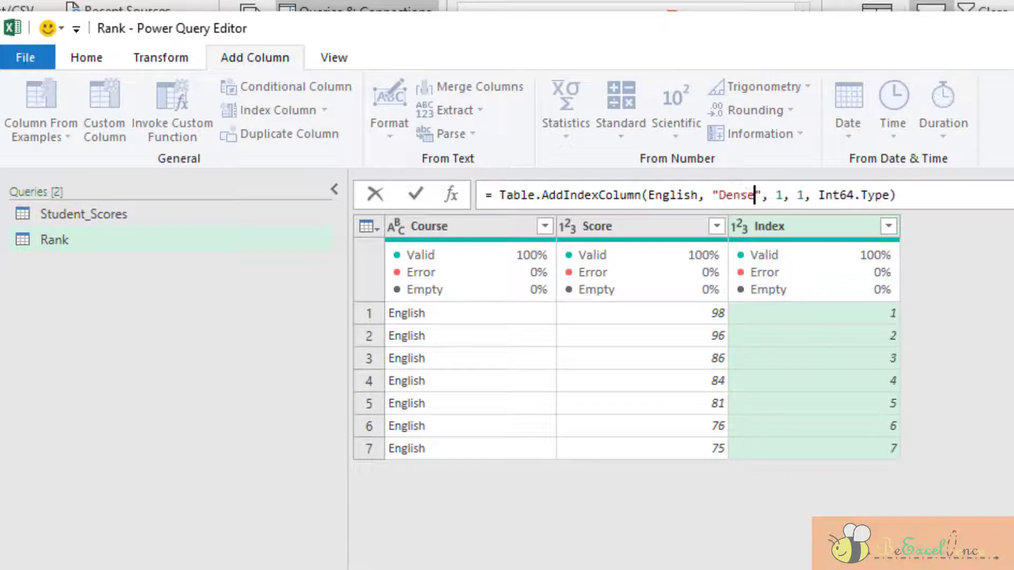
pyautogui.write('k')
pyautogui.press('Return')
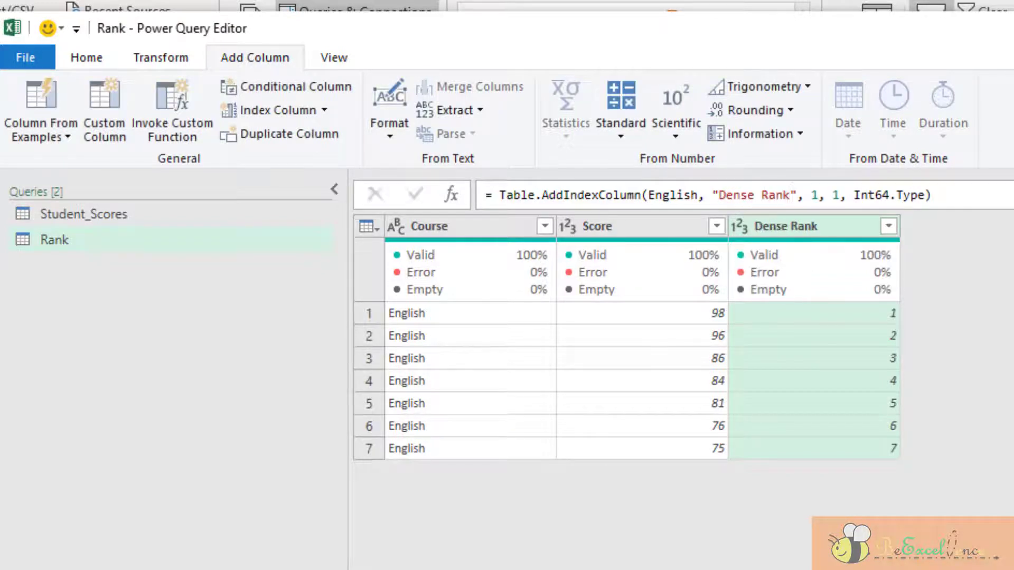
# - Copy the Dense Rank index formula, then delete the Added Index and English steps
pyautogui.moveTo(999, 195); pyautogui.dragTo(497, 196)
pyautogui.hotkey('ctrl', 'c')
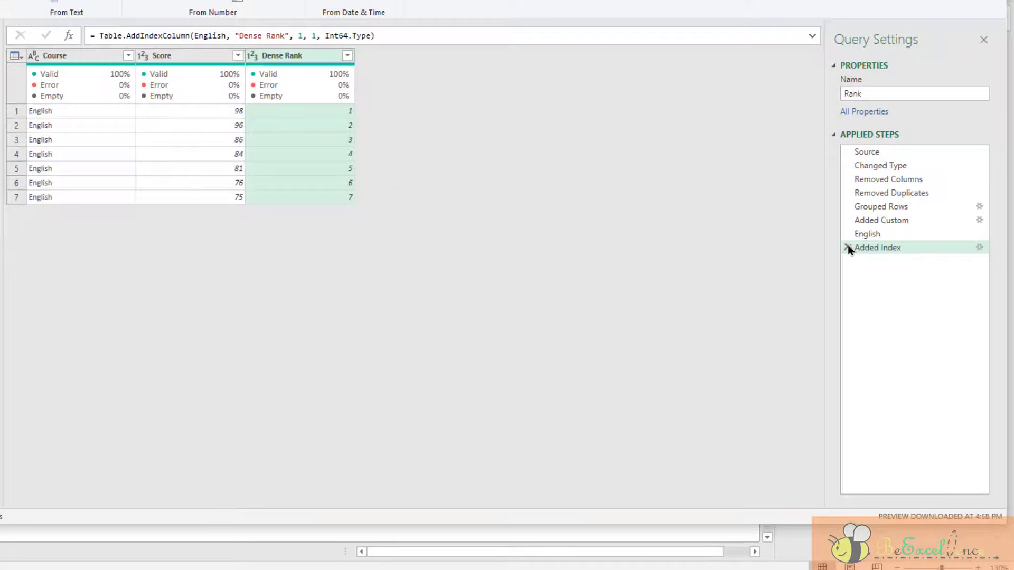
pyautogui.click(847, 247)
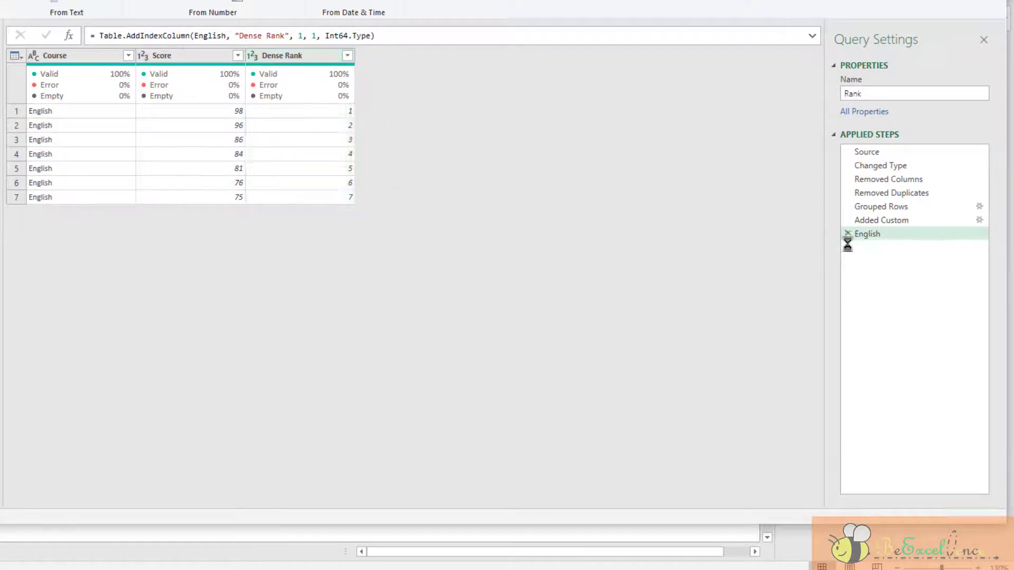
pyautogui.click(846, 234)
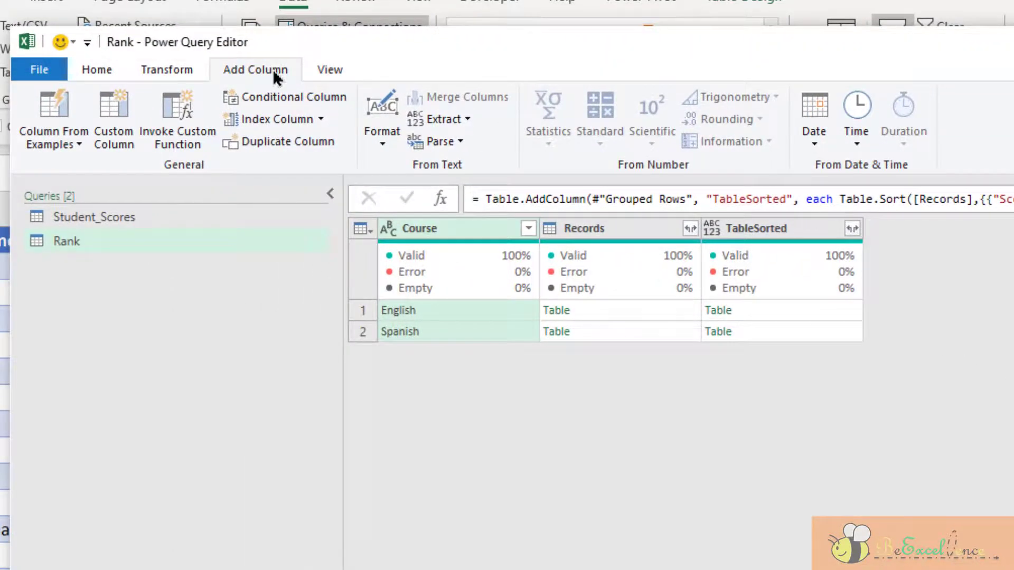
# - Create a TableWithRank custom column from the pasted index formula, with English replaced by [TableSorted]
pyautogui.click(114, 118)
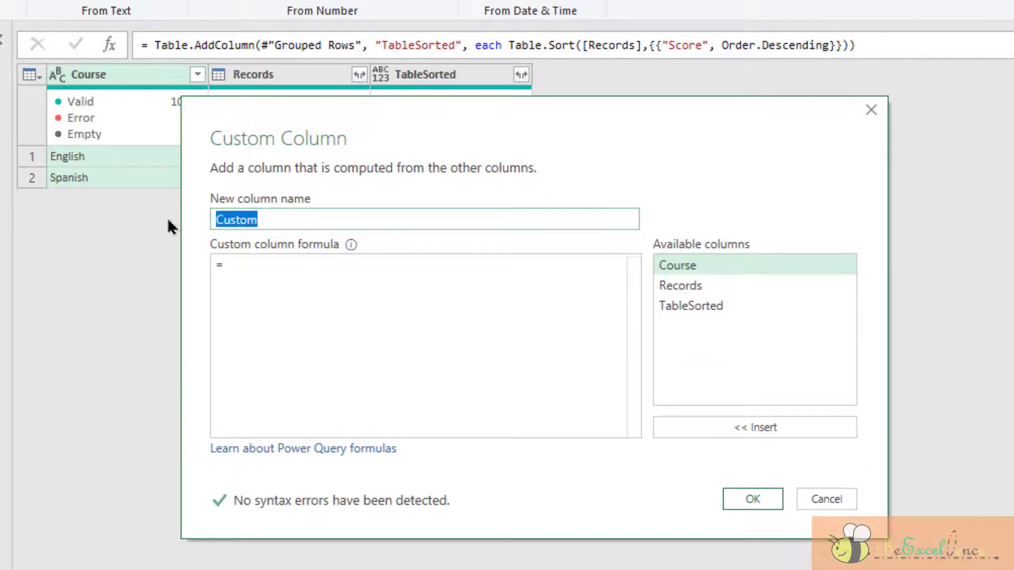
pyautogui.write('TableW')
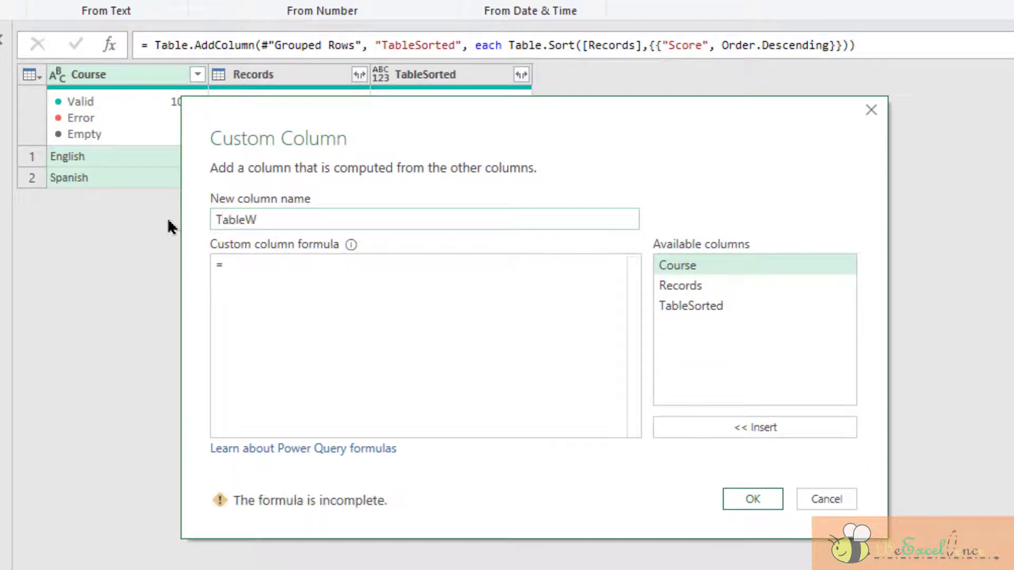
pyautogui.write('ithRank')
pyautogui.click(306, 273)
pyautogui.hotkey('ctrl', 'v')
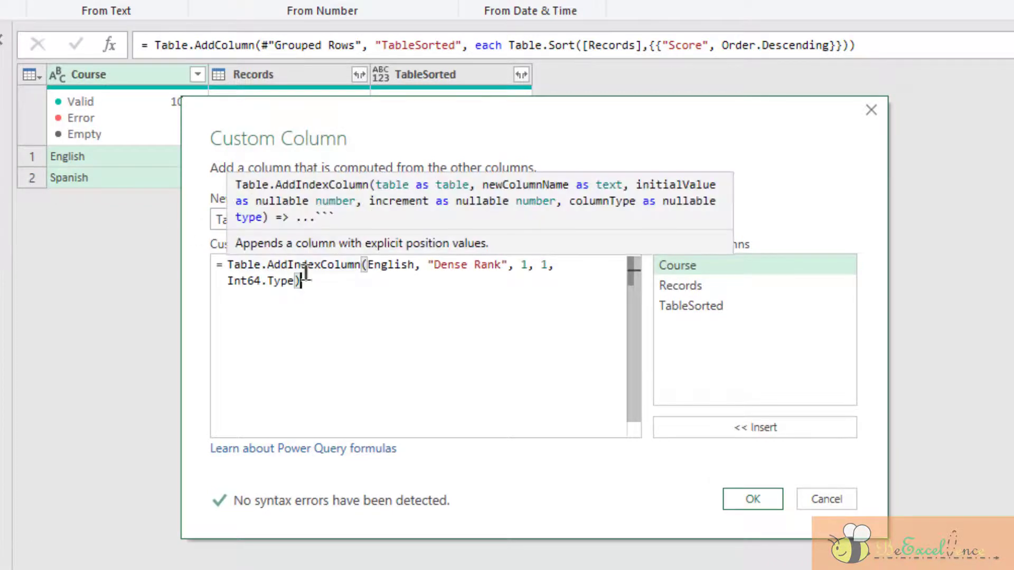
pyautogui.doubleClick(398, 268)
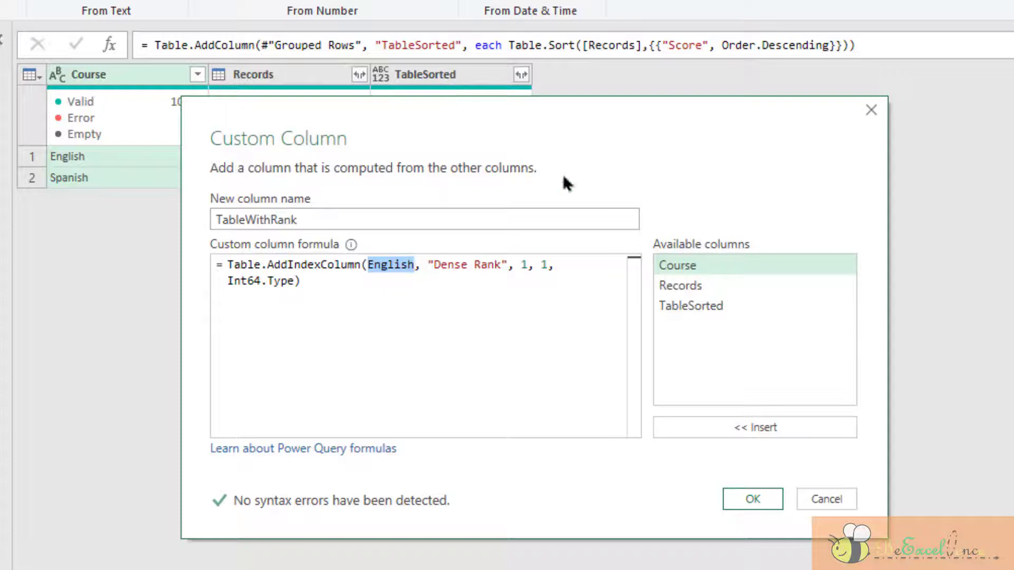
pyautogui.doubleClick(721, 305)
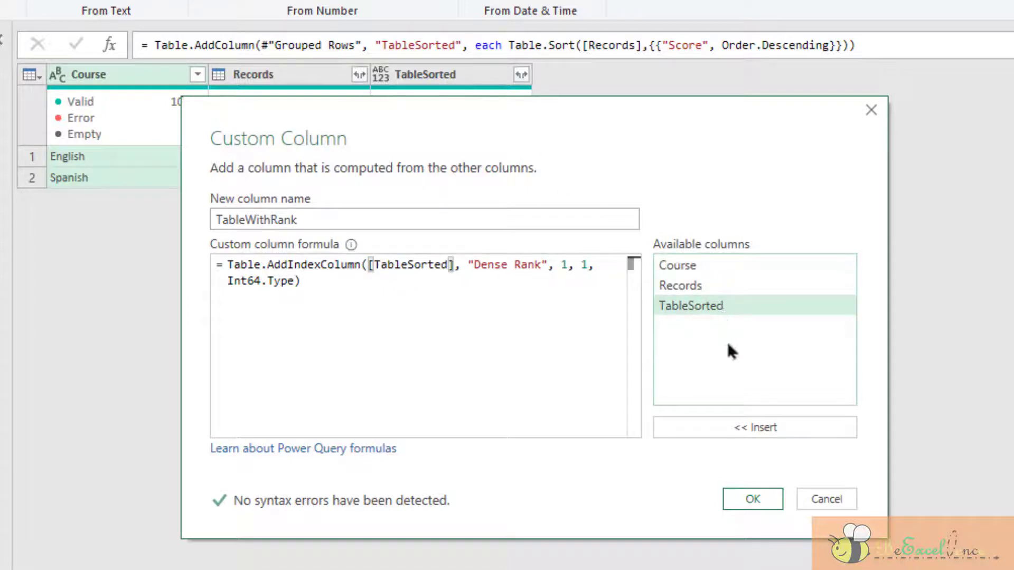
pyautogui.click(755, 501)
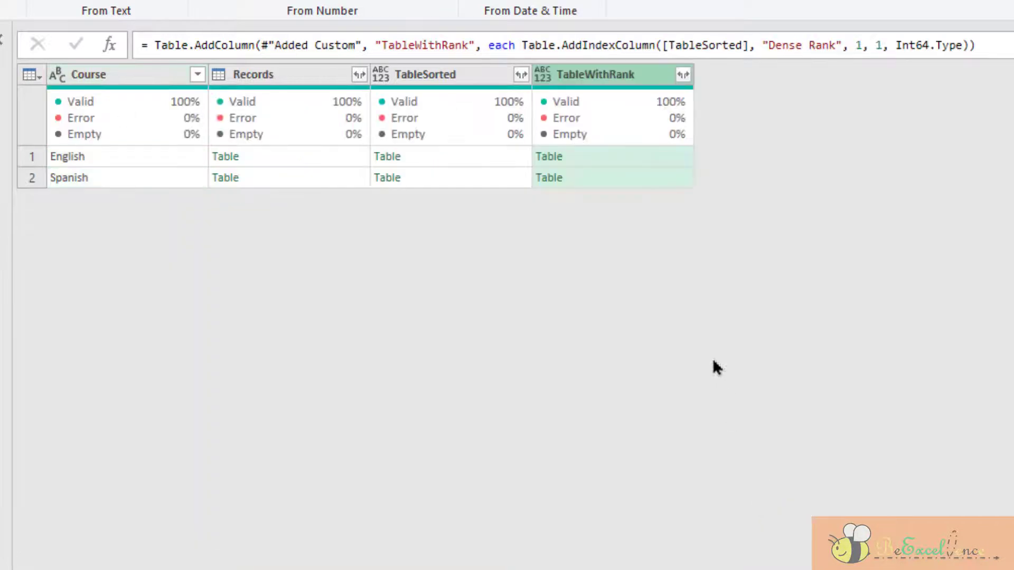
# - Preview the English and Spanish ranked tables in the TableWithRank column
pyautogui.click(660, 161)
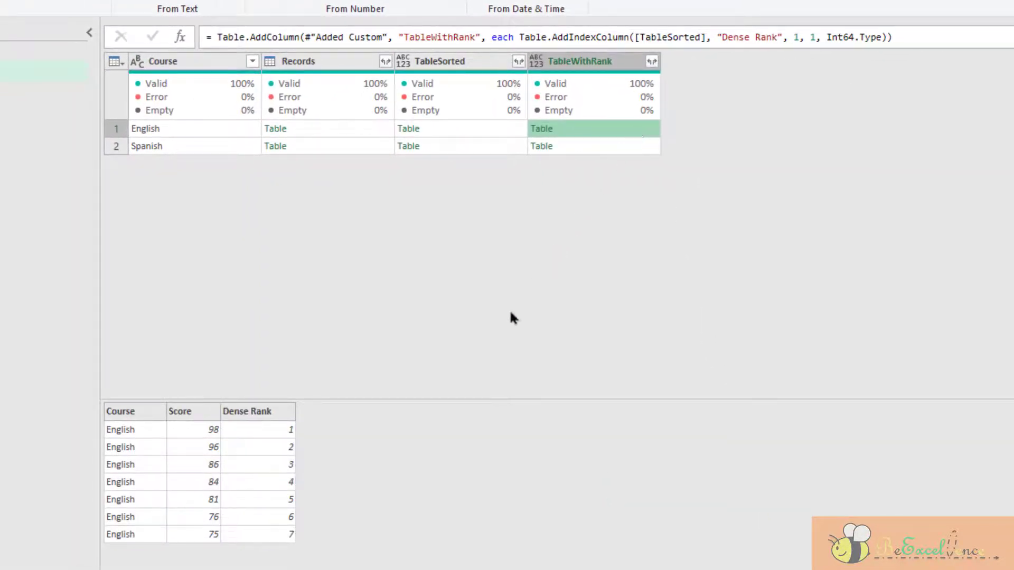
pyautogui.moveTo(452, 396); pyautogui.dragTo(461, 346)
pyautogui.click(590, 147)
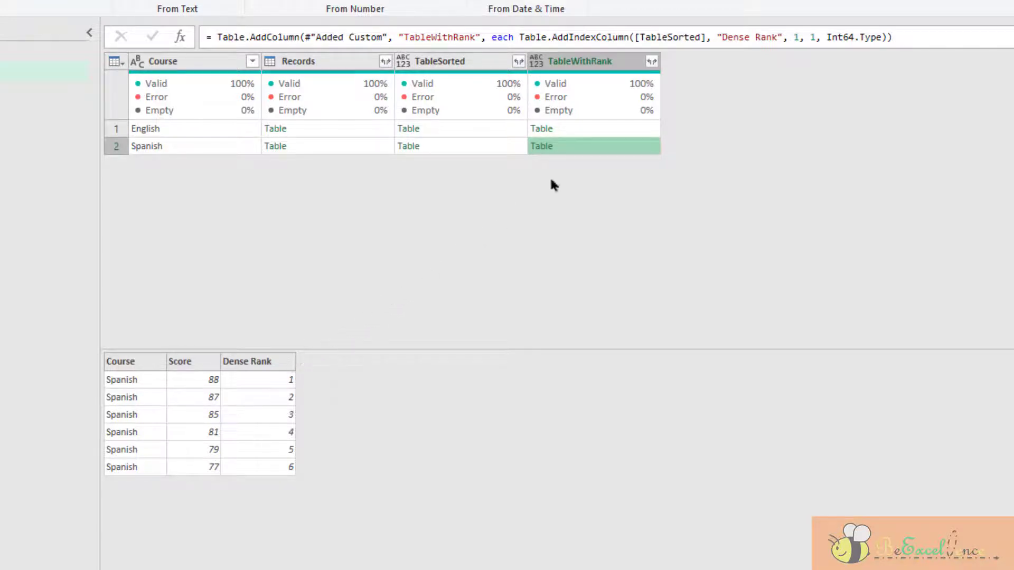
pyautogui.click(627, 129)
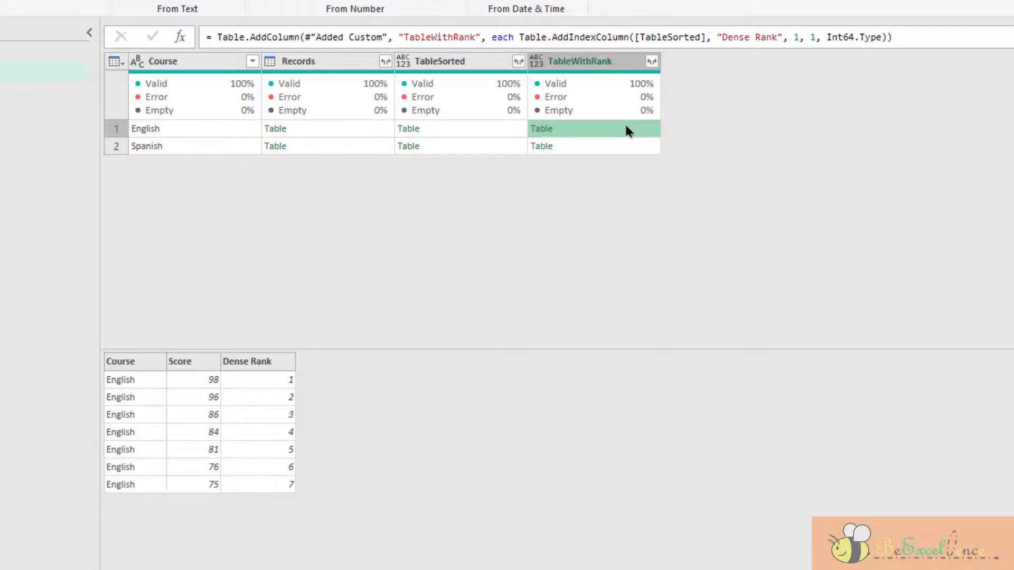
# - Keep only TableWithRank and expand it, without prefix, into Course, Score and Dense Rank
pyautogui.click(628, 62)
pyautogui.rightClick(627, 62)
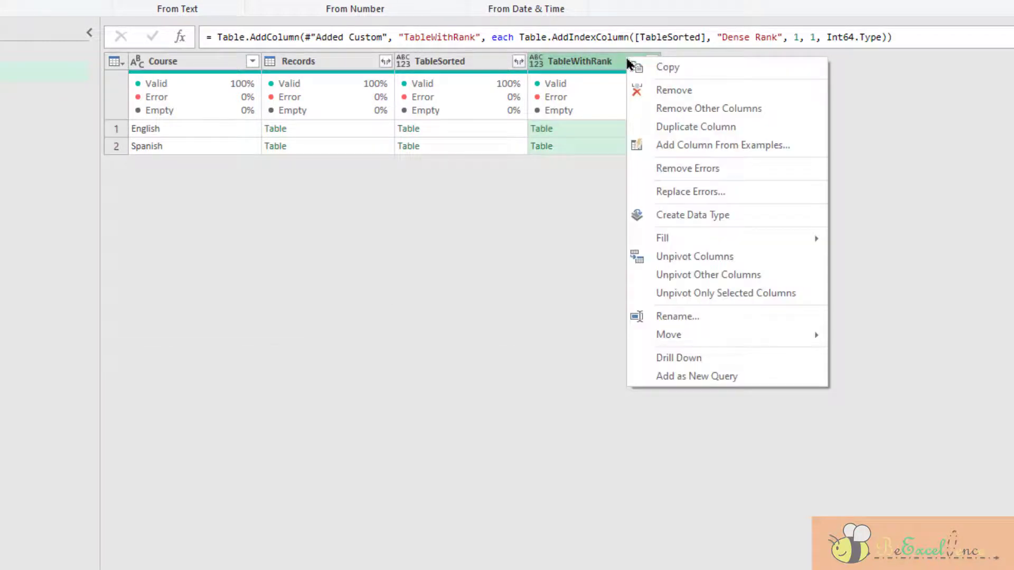
pyautogui.click(796, 111)
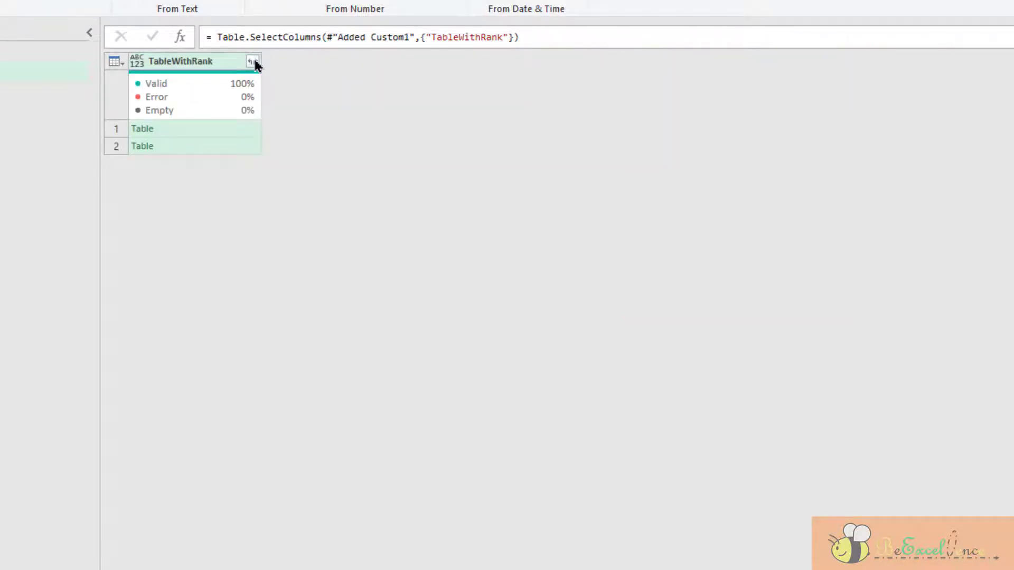
pyautogui.click(253, 62)
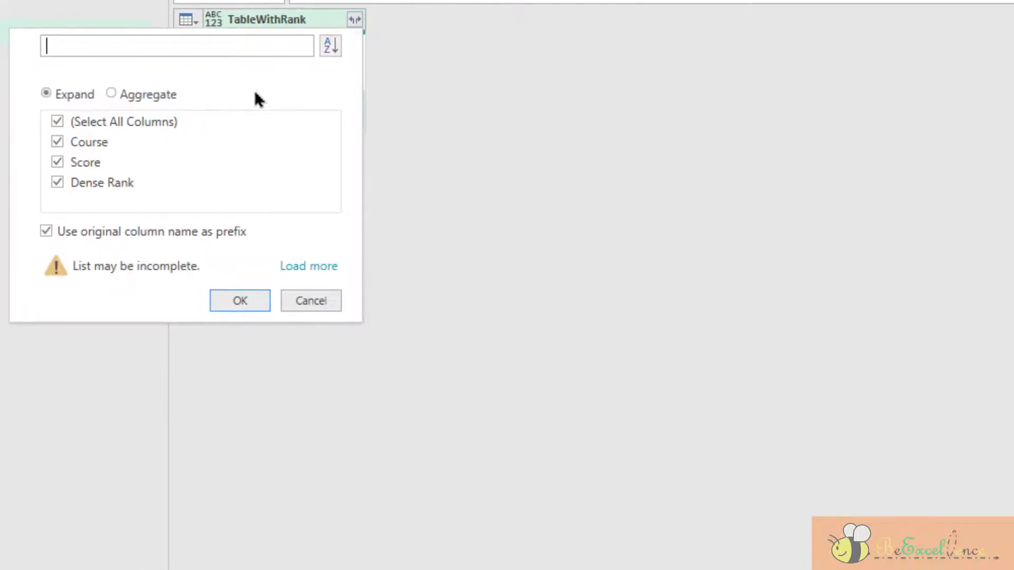
pyautogui.click(73, 233)
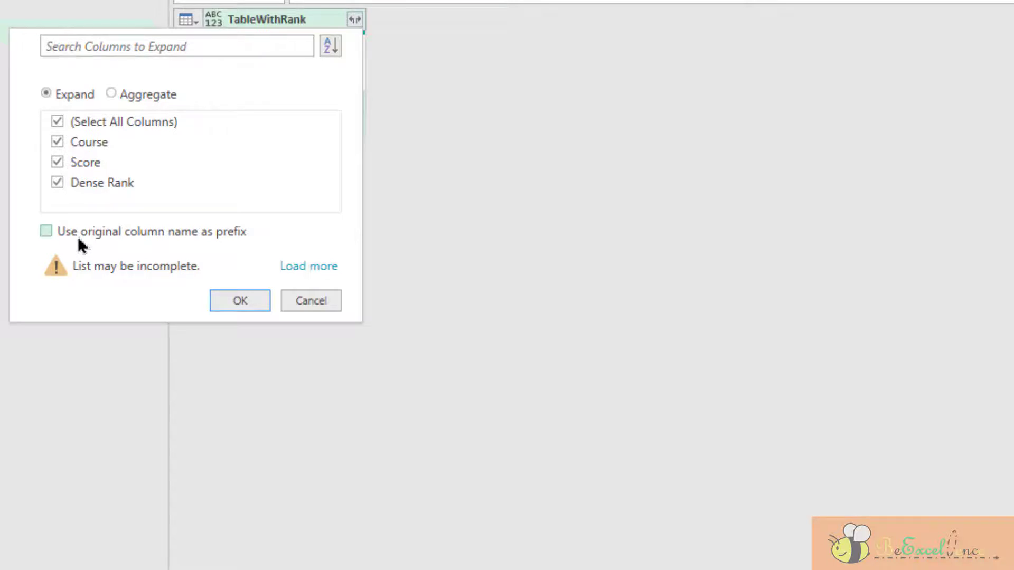
pyautogui.click(219, 300)
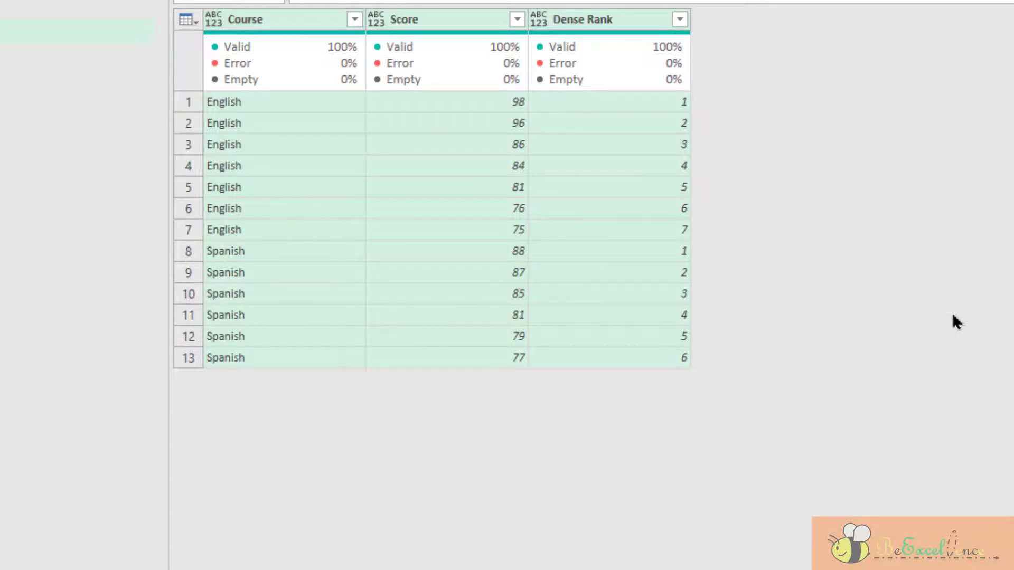
# - Set Course to Text and Dense Rank to Whole Number, then switch to Student_Scores
pyautogui.click(217, 19)
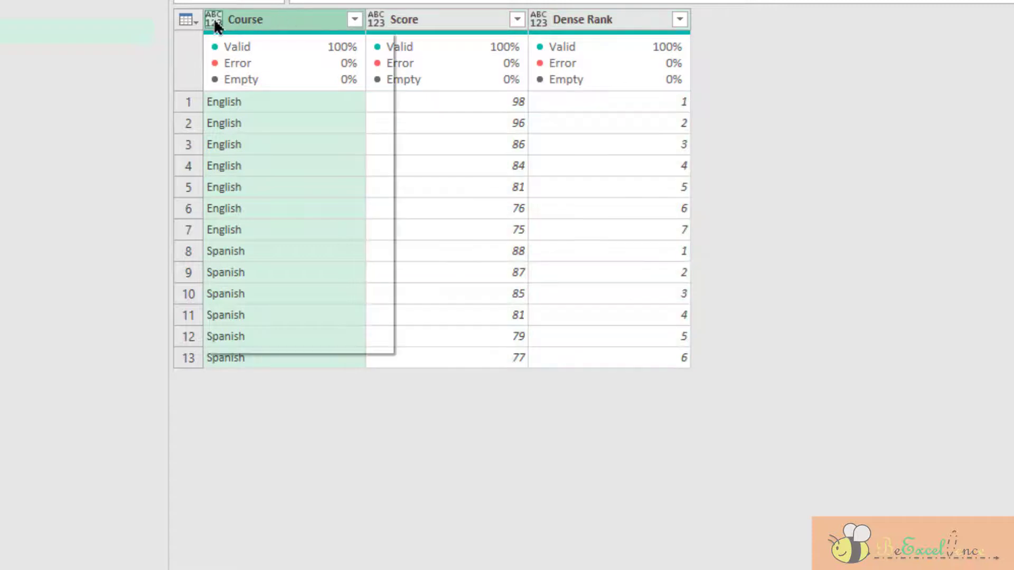
pyautogui.click(253, 255)
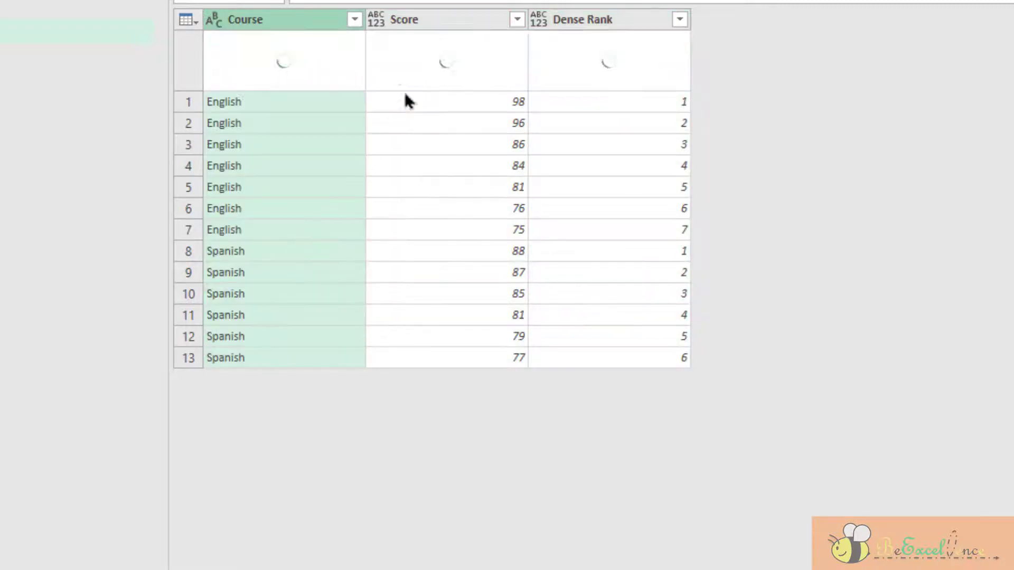
pyautogui.click(454, 18)
pyautogui.click(592, 16)
pyautogui.click(398, 16)
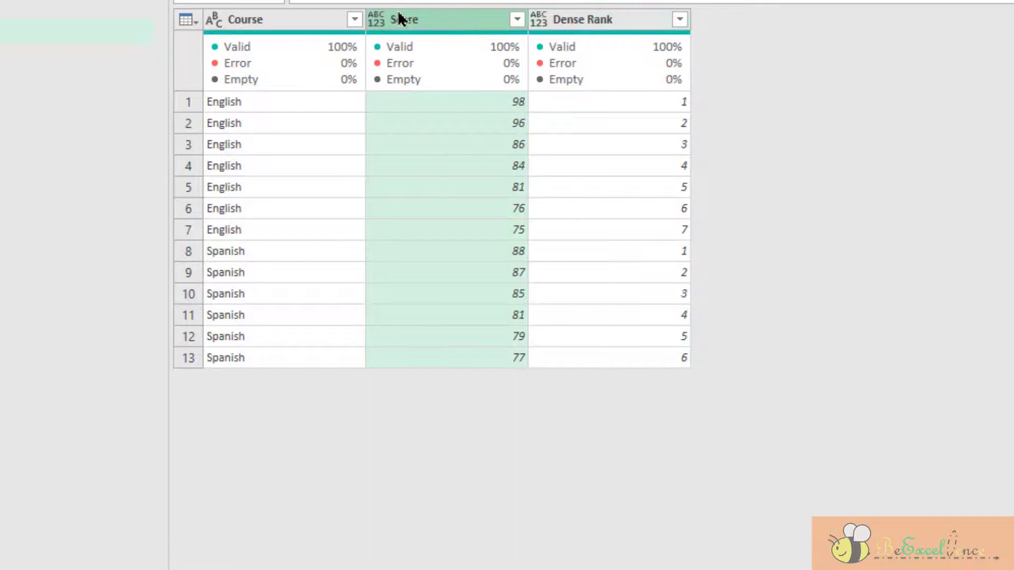
pyautogui.click(281, 19)
pyautogui.click(431, 21)
pyautogui.click(606, 27)
pyautogui.click(541, 18)
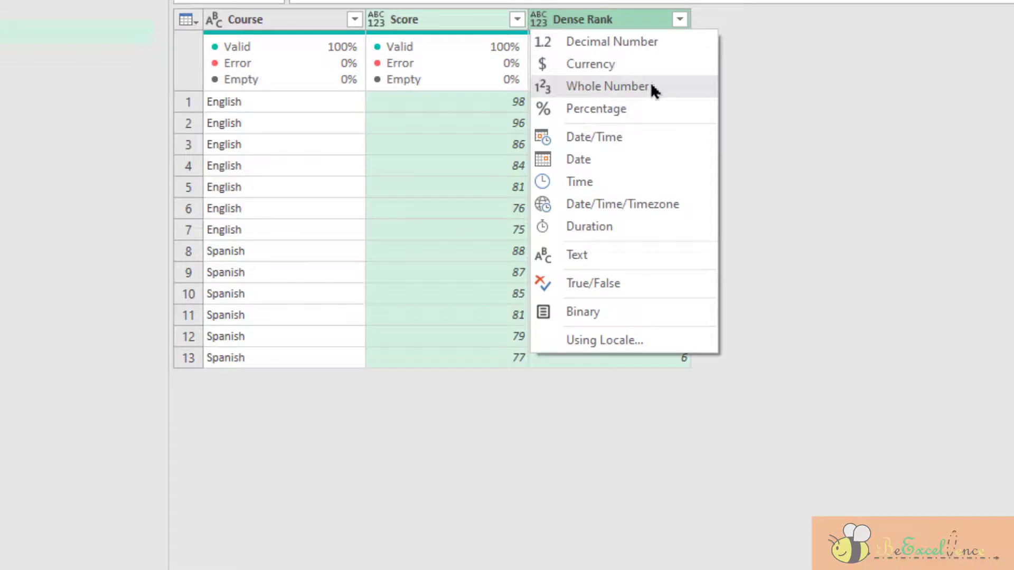
pyautogui.click(607, 86)
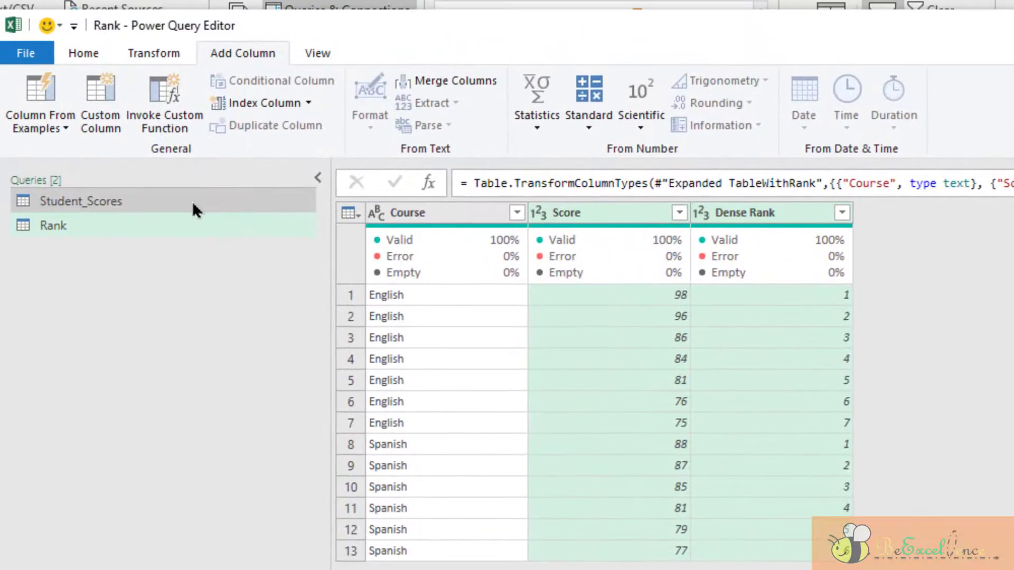
pyautogui.click(33, 17)
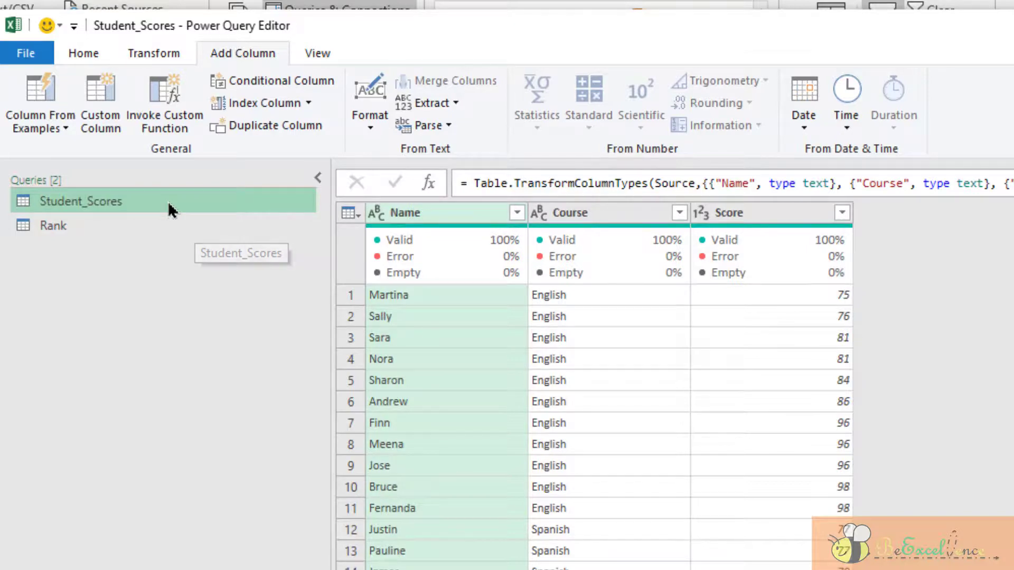
# - Merge Student_Scores with the Rank table as a new query, matching Course and Score in both
pyautogui.click(84, 53)
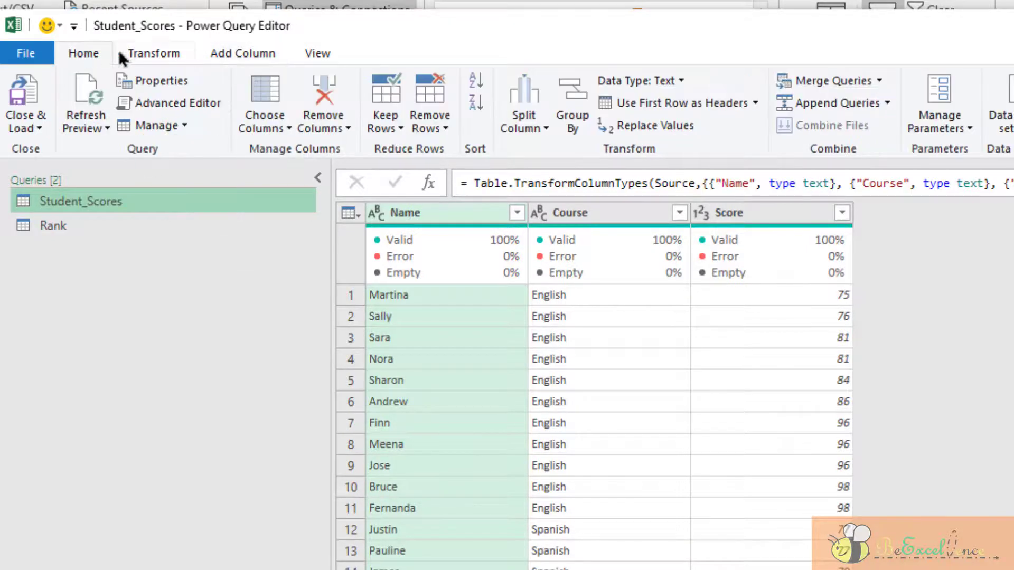
pyautogui.click(879, 80)
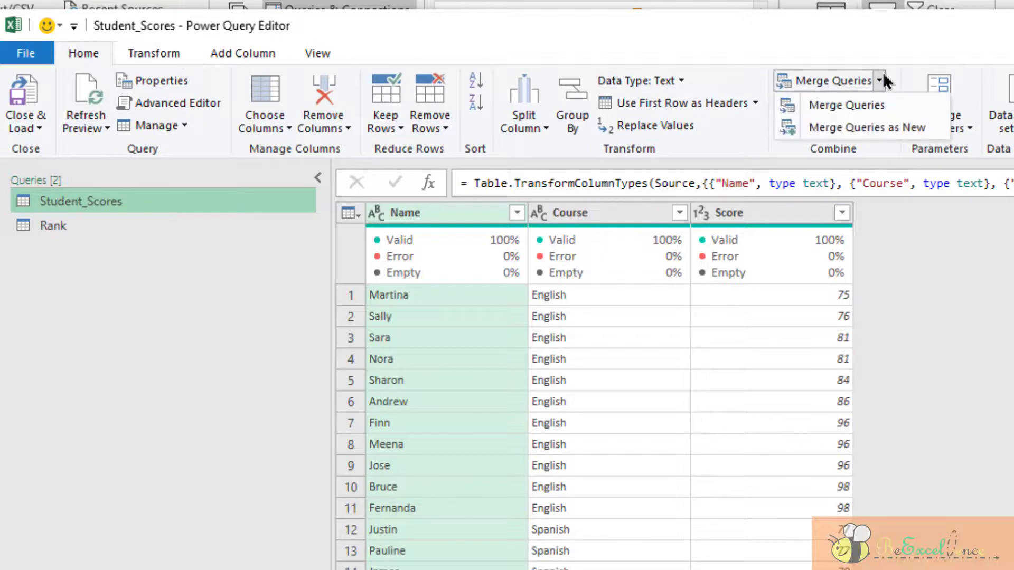
pyautogui.click(930, 130)
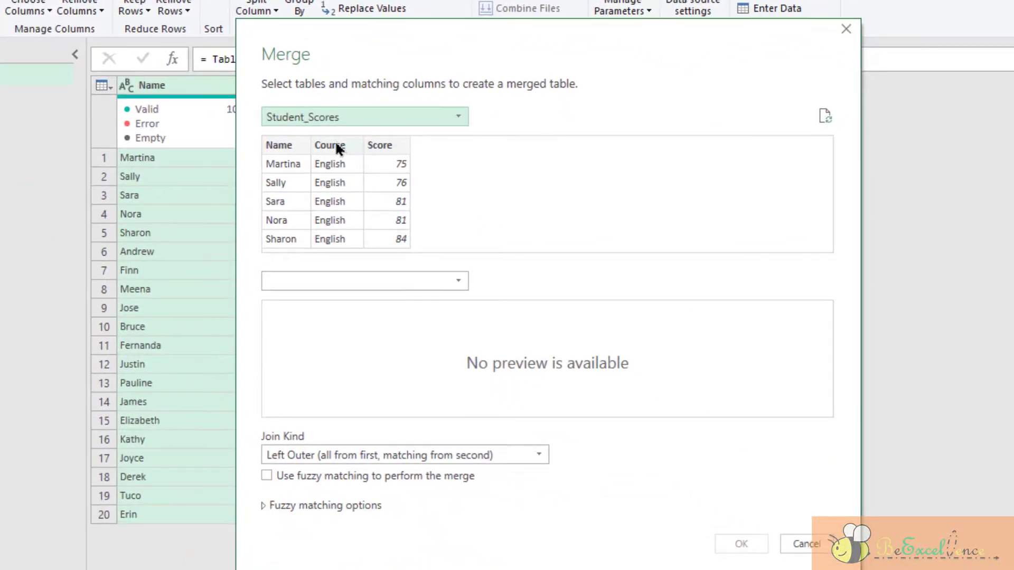
pyautogui.click(334, 141)
pyautogui.keyDown('ctrl'); pyautogui.click(389, 141); pyautogui.keyUp('ctrl')
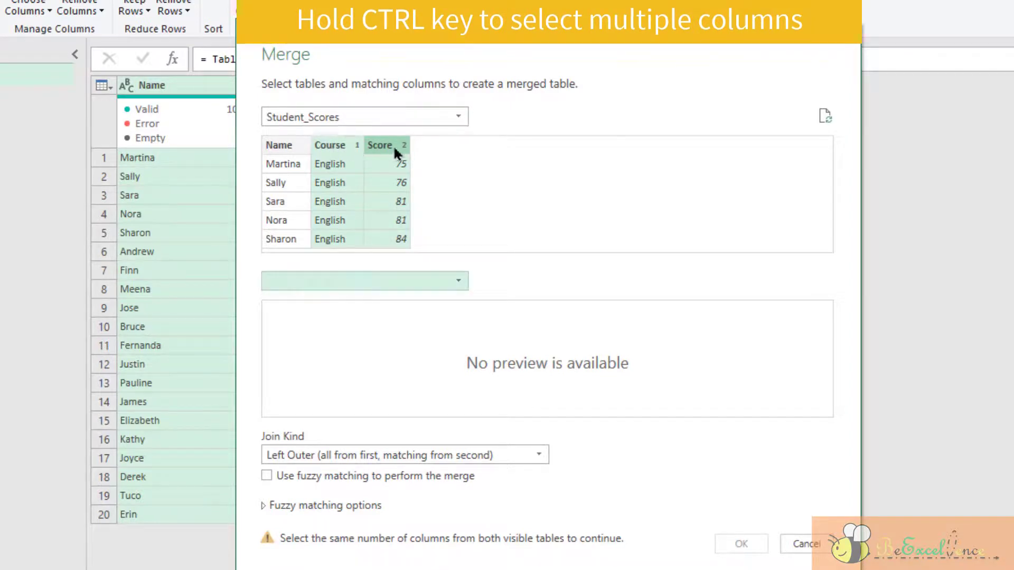
pyautogui.click(451, 281)
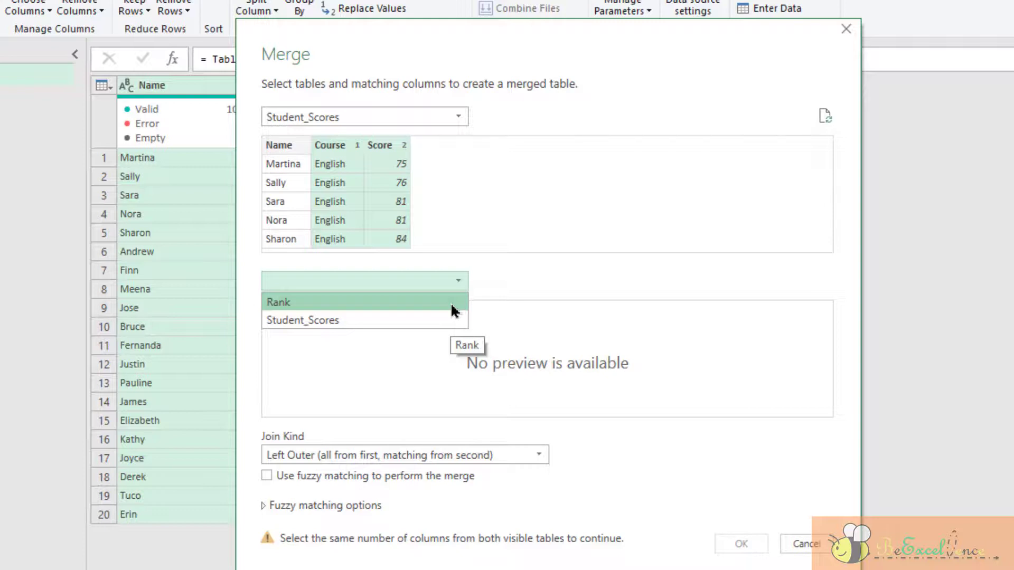
pyautogui.click(451, 305)
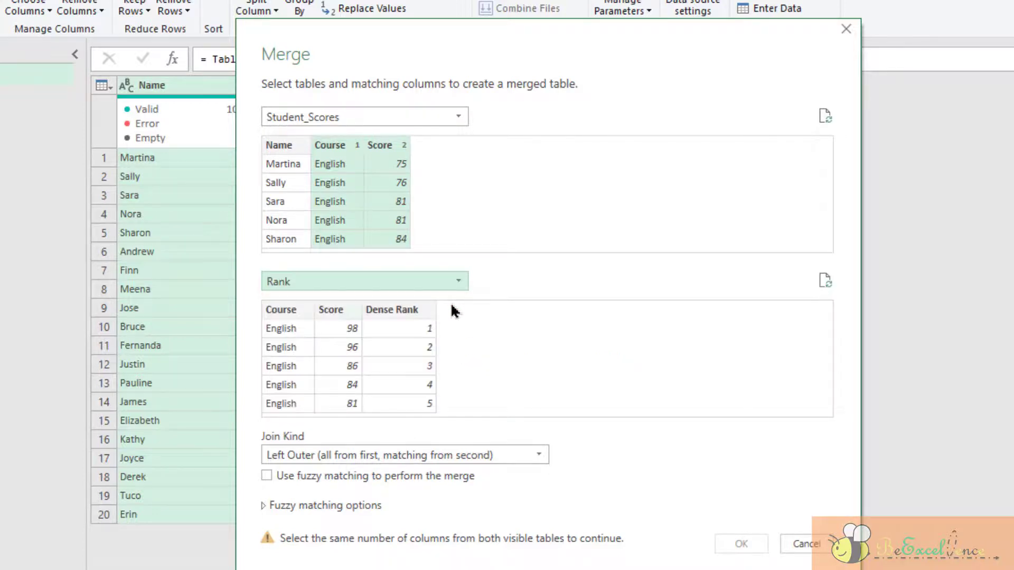
pyautogui.click(290, 310)
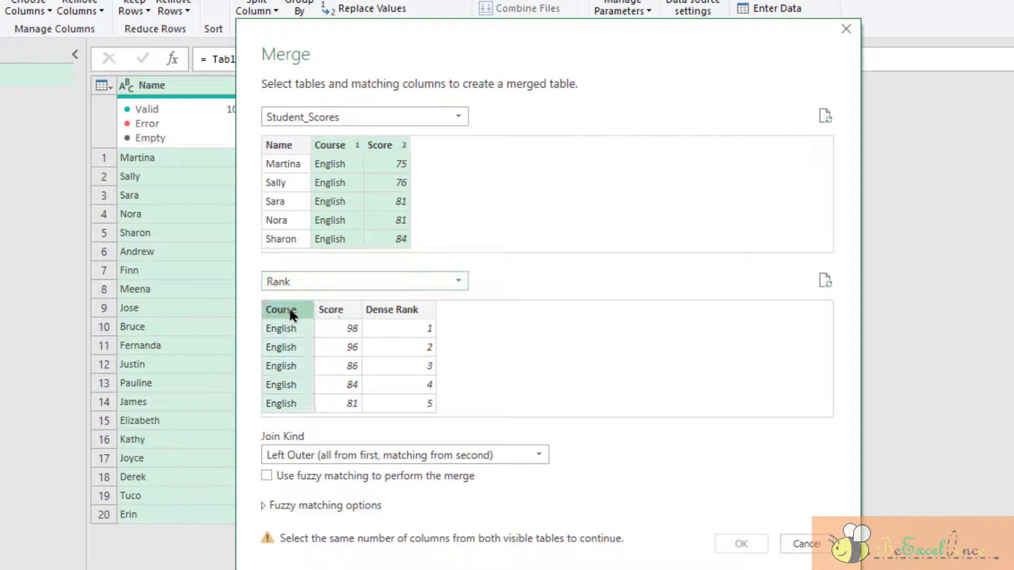
pyautogui.keyDown('ctrl'); pyautogui.click(328, 313); pyautogui.keyUp('ctrl')
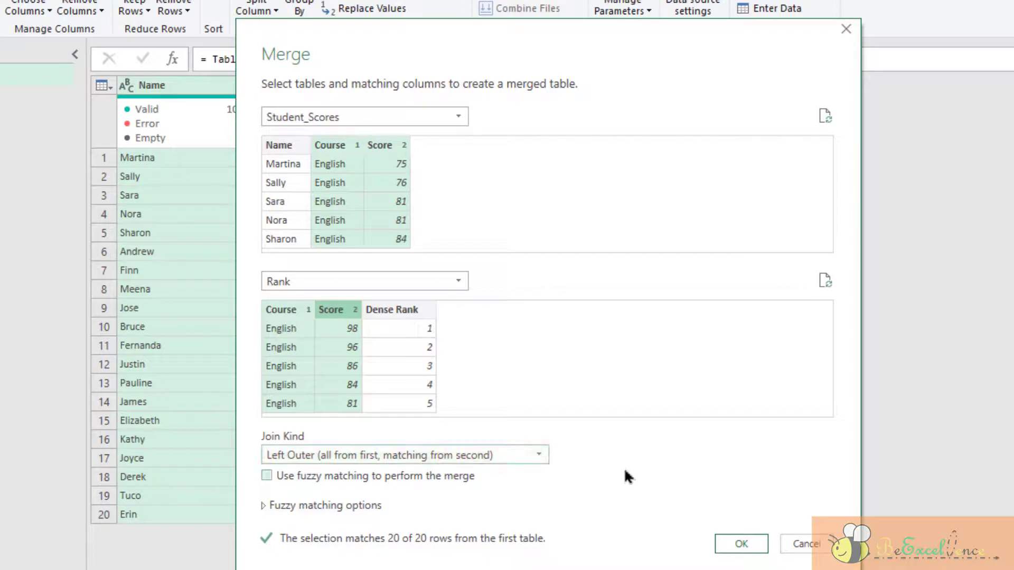
pyautogui.click(745, 545)
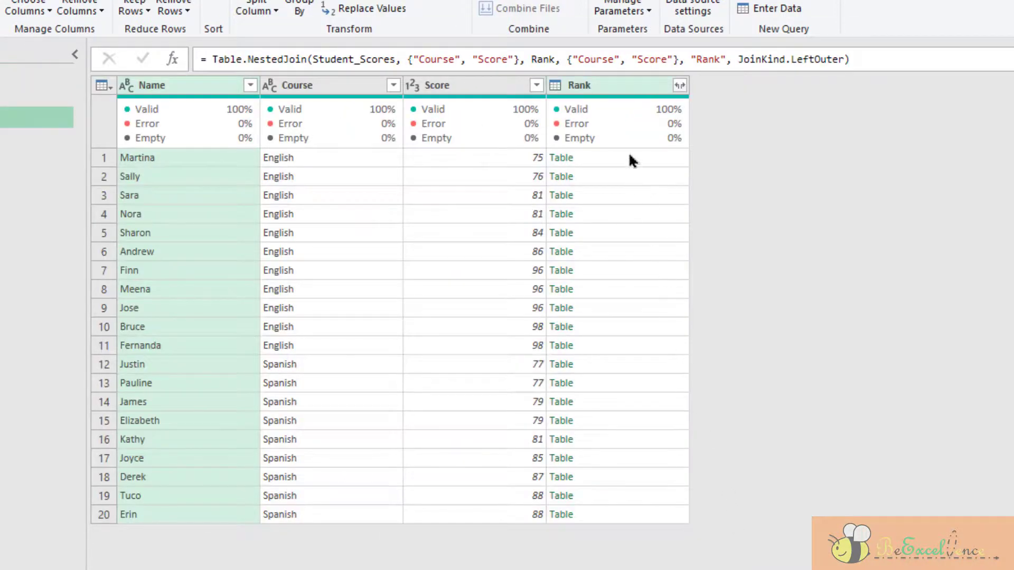
# - Expand the merged Rank column into only its Dense Rank values
pyautogui.click(633, 160)
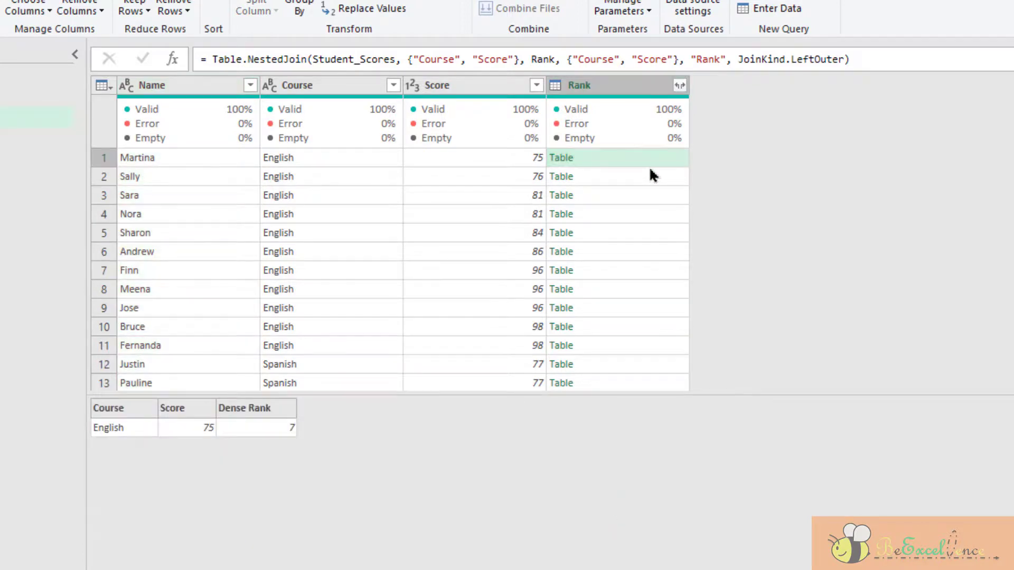
pyautogui.click(639, 176)
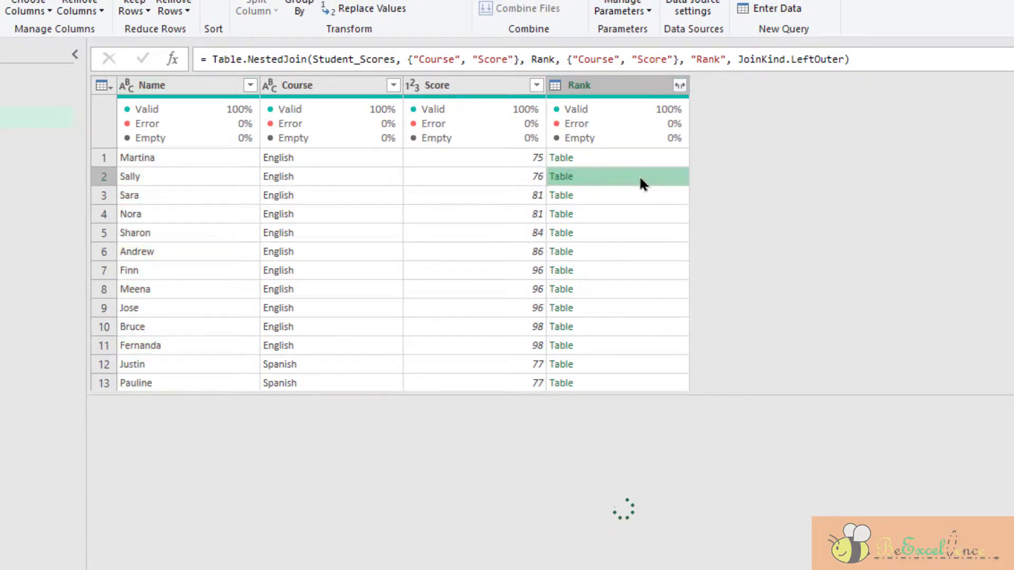
pyautogui.click(680, 85)
pyautogui.click(455, 194)
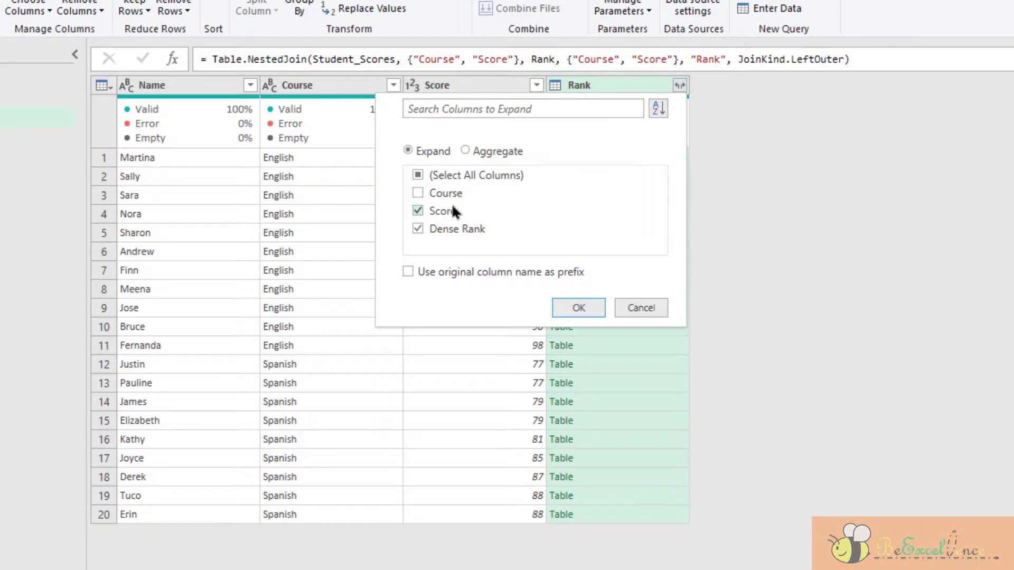
pyautogui.click(452, 211)
pyautogui.click(564, 306)
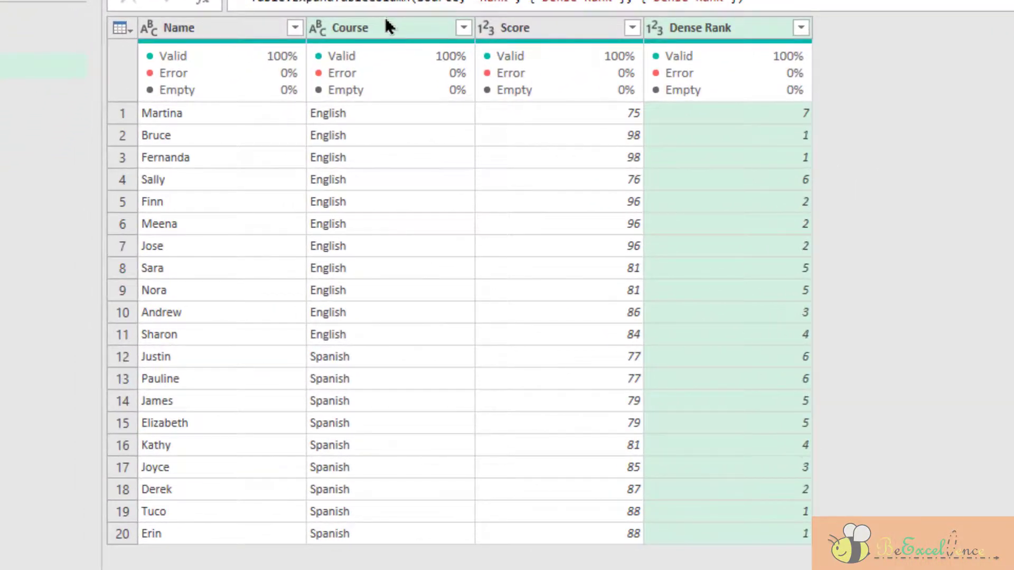
# - Sort rows by Course ascending, then Score descending
pyautogui.click(252, 131)
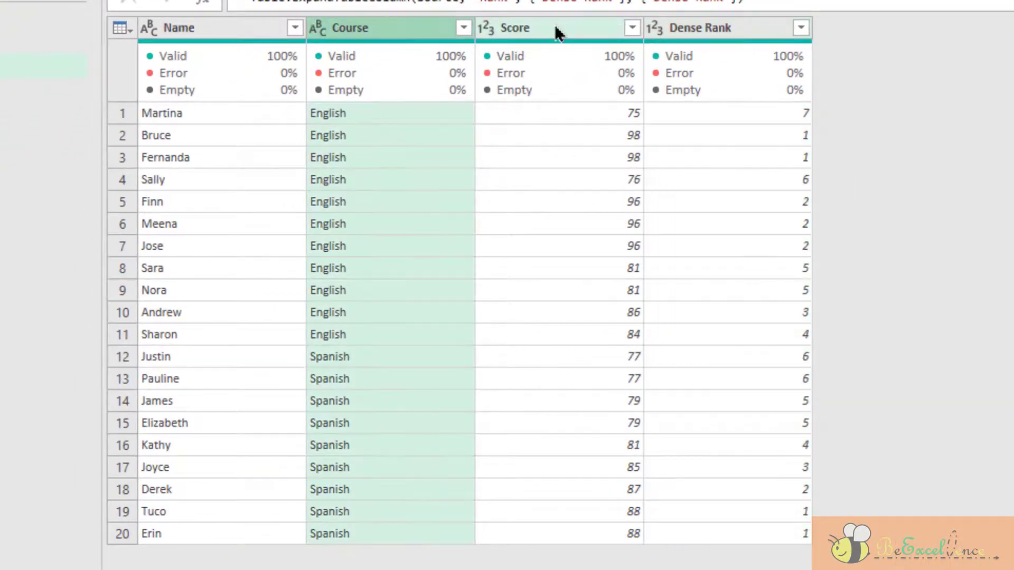
pyautogui.click(463, 27)
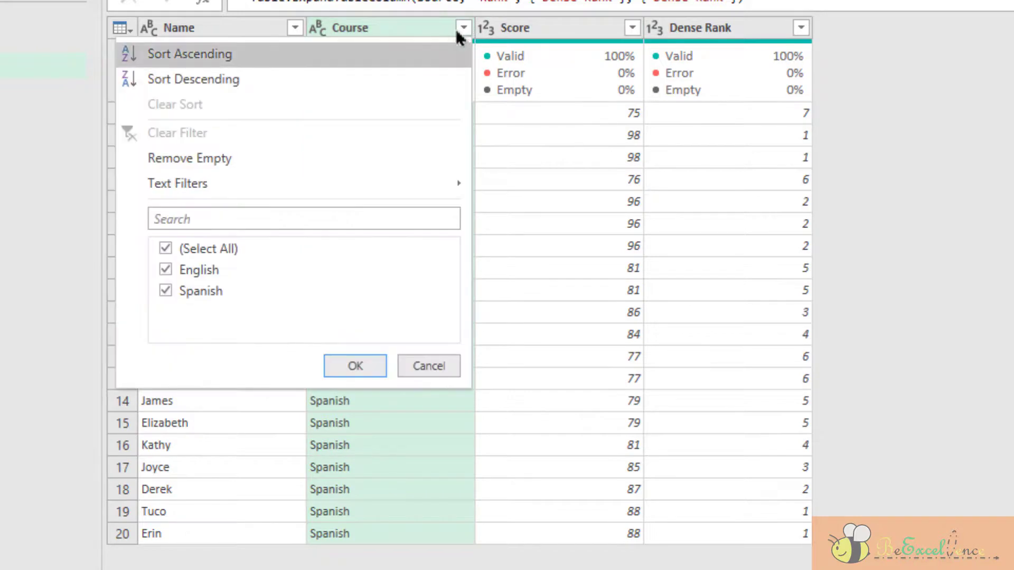
pyautogui.click(454, 53)
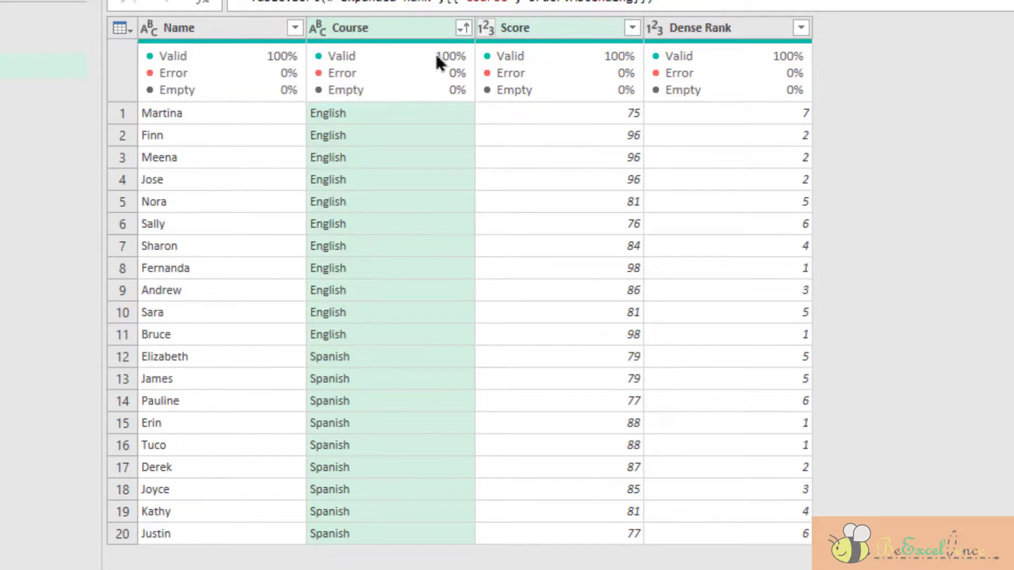
pyautogui.click(591, 28)
pyautogui.click(631, 27)
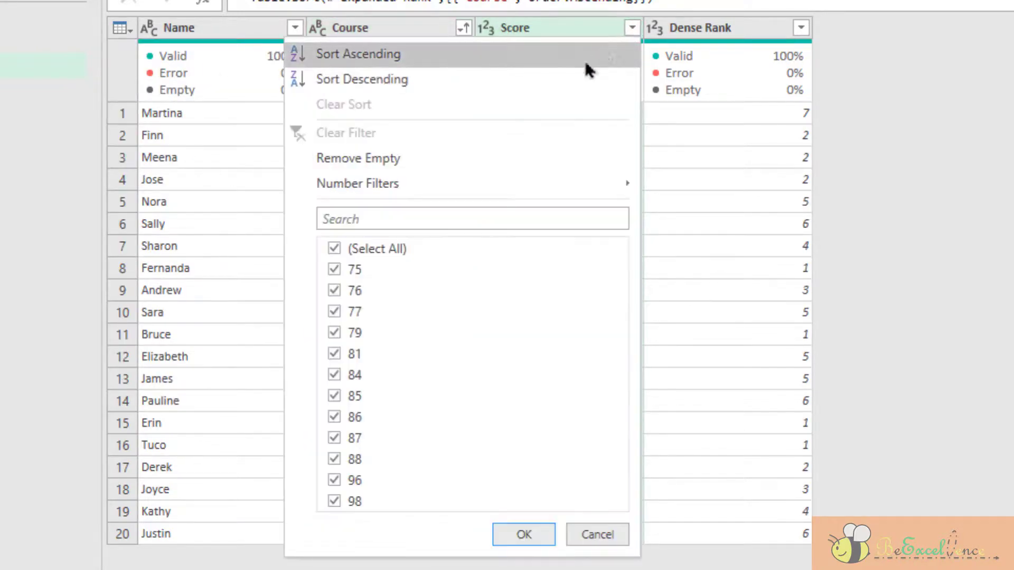
pyautogui.click(562, 80)
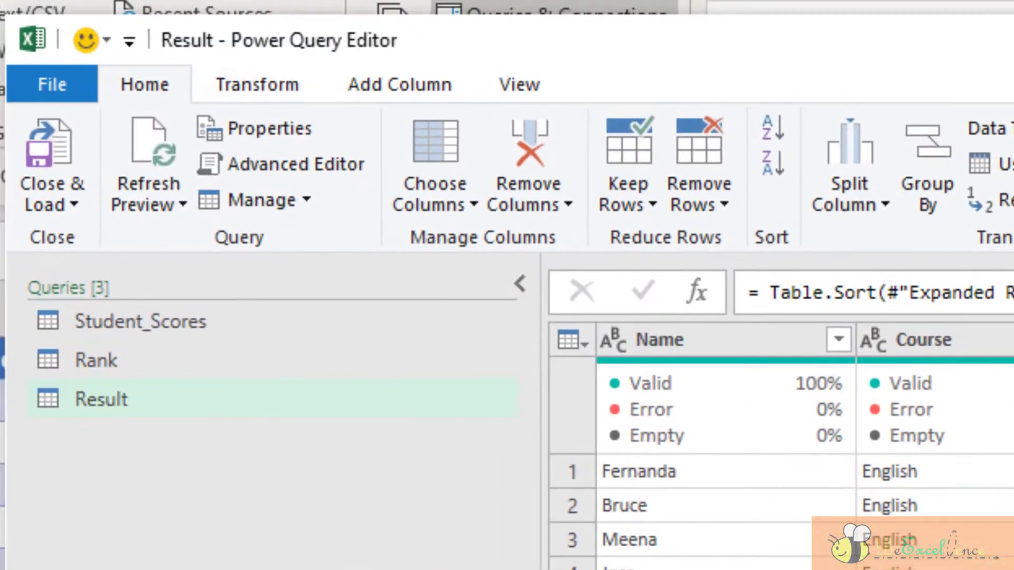
# - Close & Load To with Only Create Connection, keeping Student_Scores, Rank and Result as connections
pyautogui.click(51, 200)
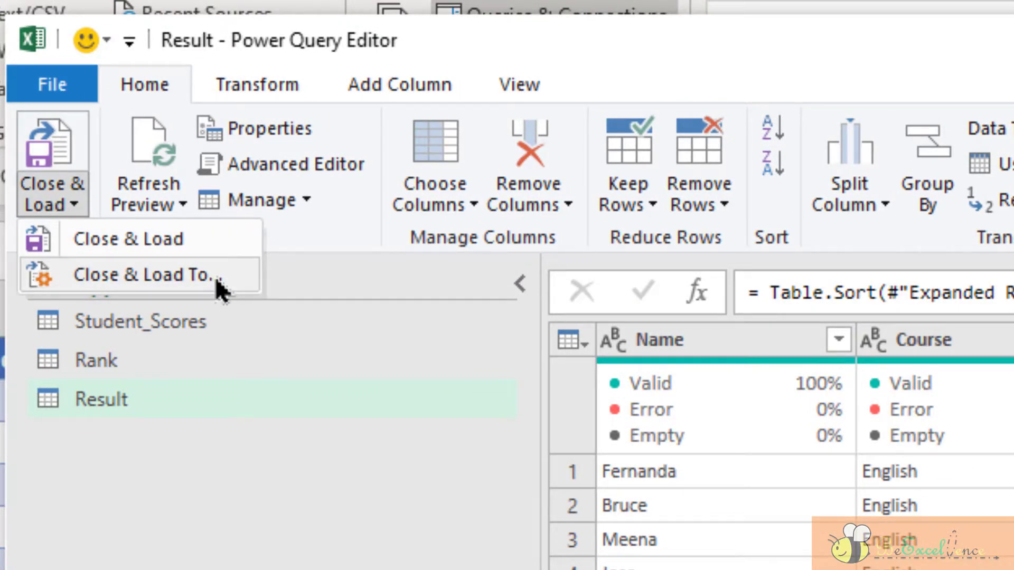
pyautogui.click(220, 288)
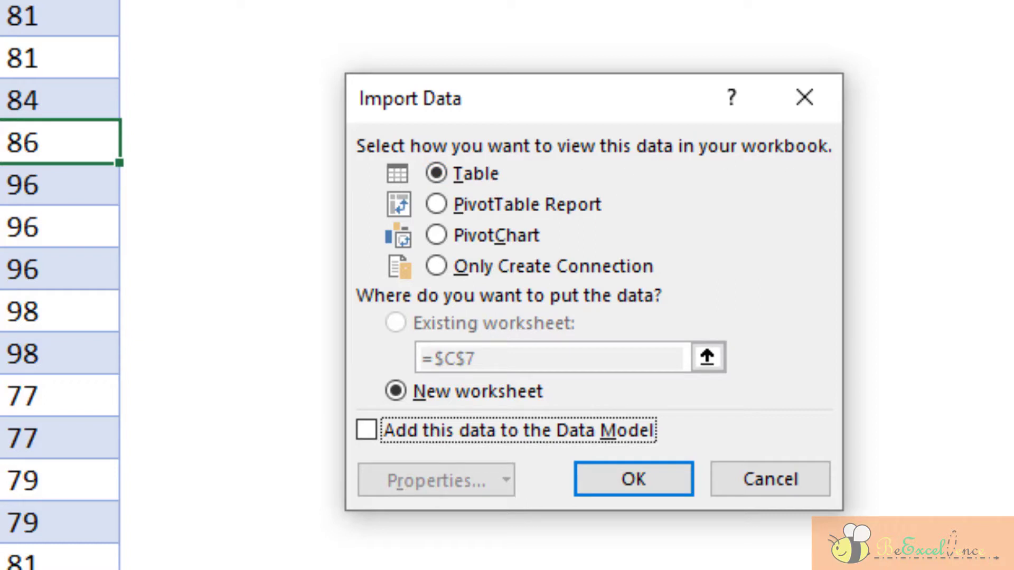
pyautogui.click(564, 273)
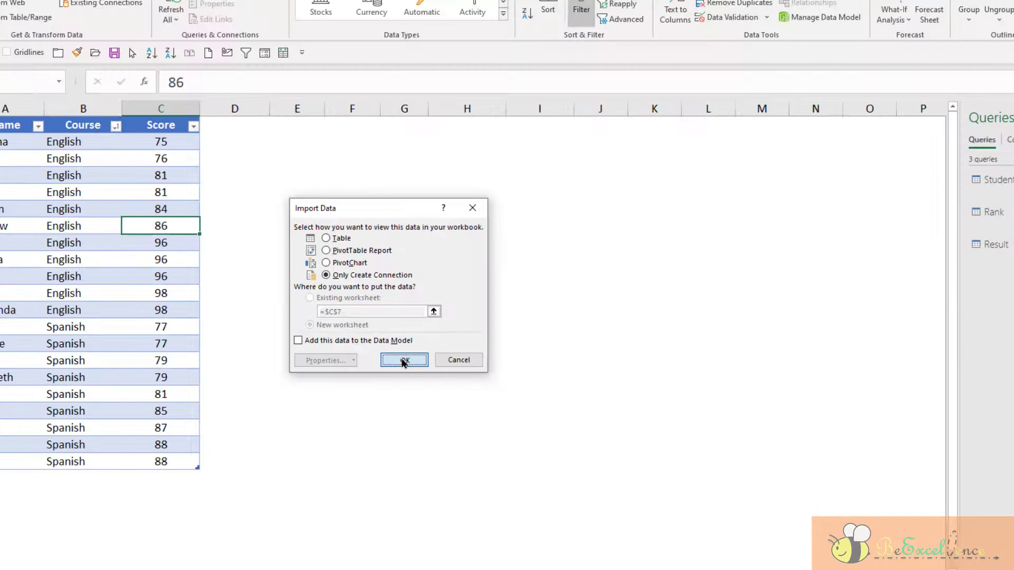
pyautogui.click(633, 478)
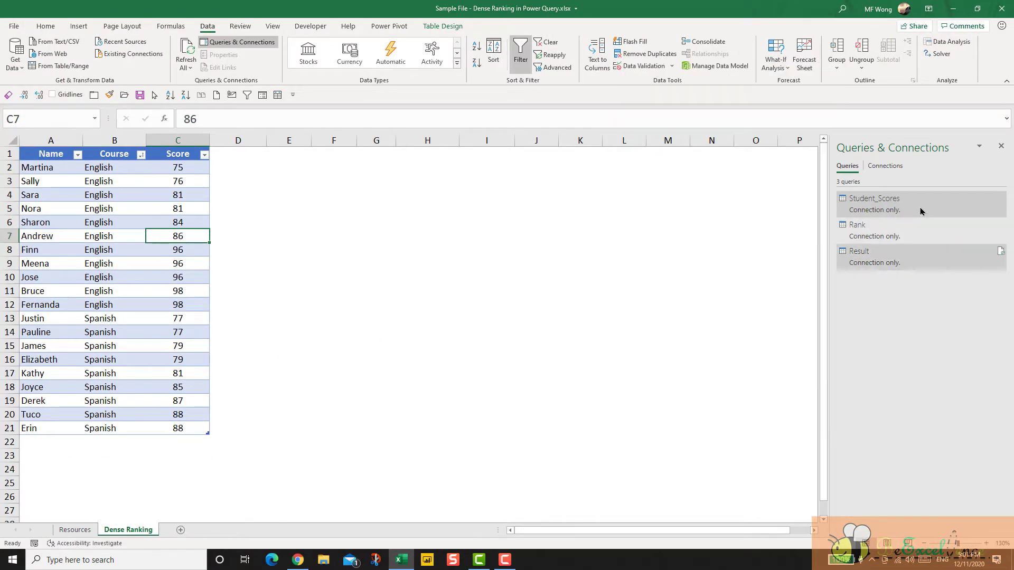
# - Load the Result query as a table at cell E1 of the existing worksheet
pyautogui.moveTo(921, 257)
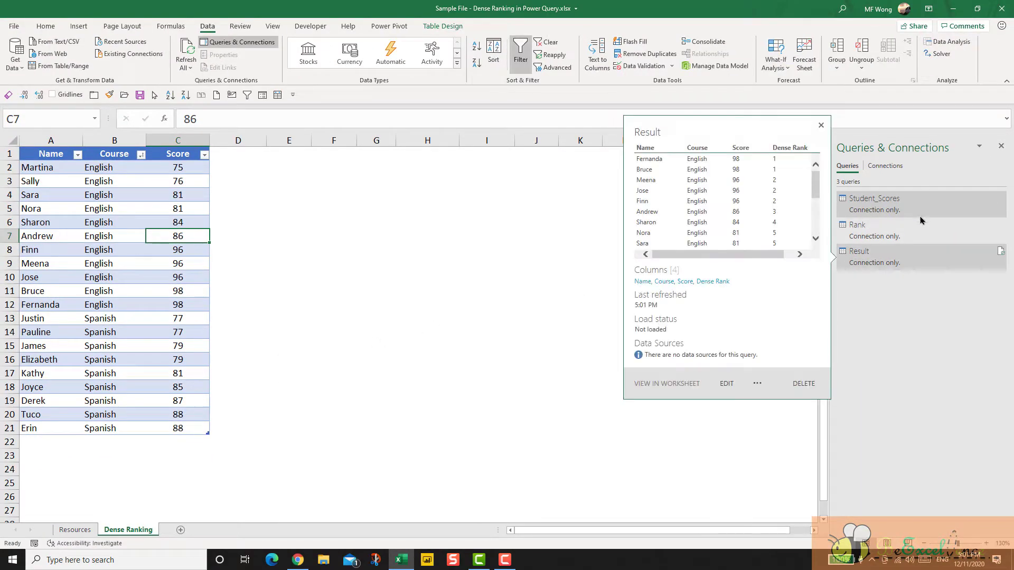
pyautogui.rightClick(920, 262)
pyautogui.click(938, 340)
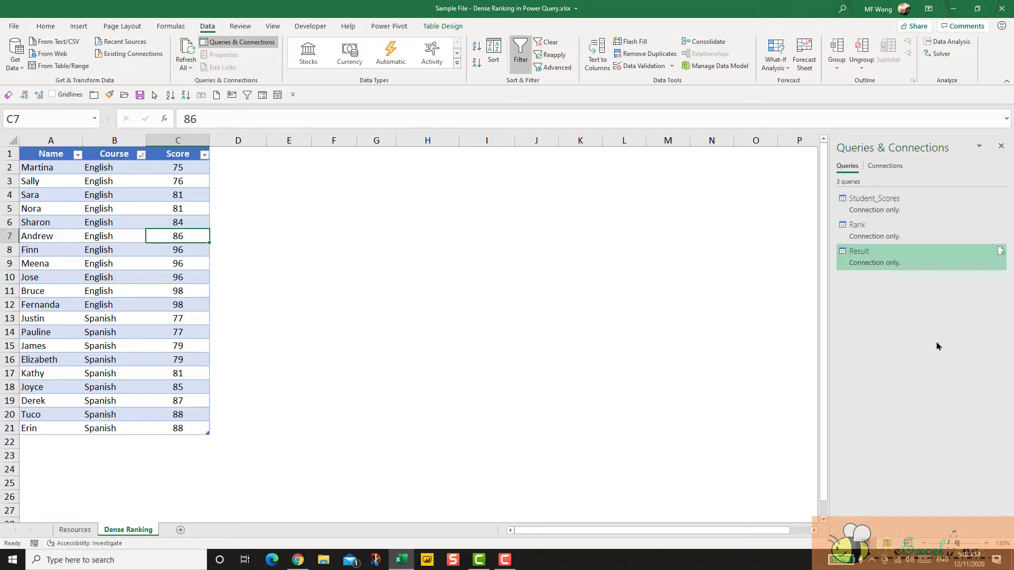
pyautogui.click(317, 247)
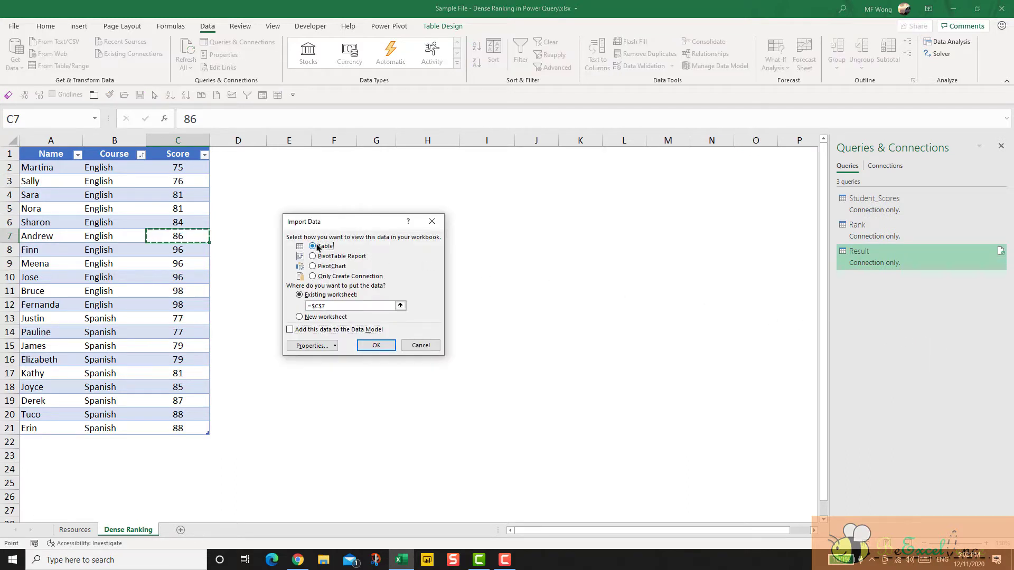
pyautogui.click(400, 306)
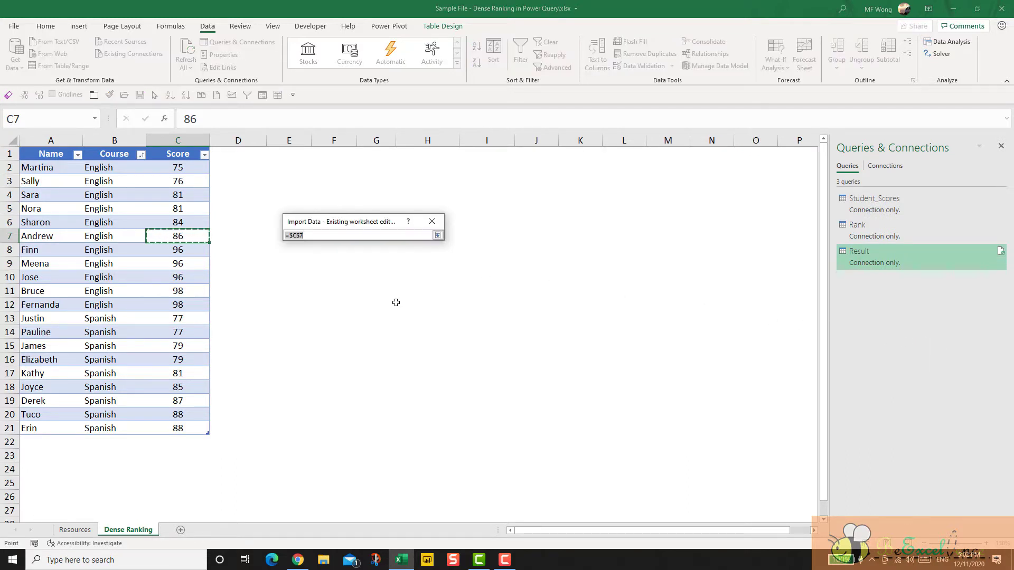
pyautogui.click(294, 154)
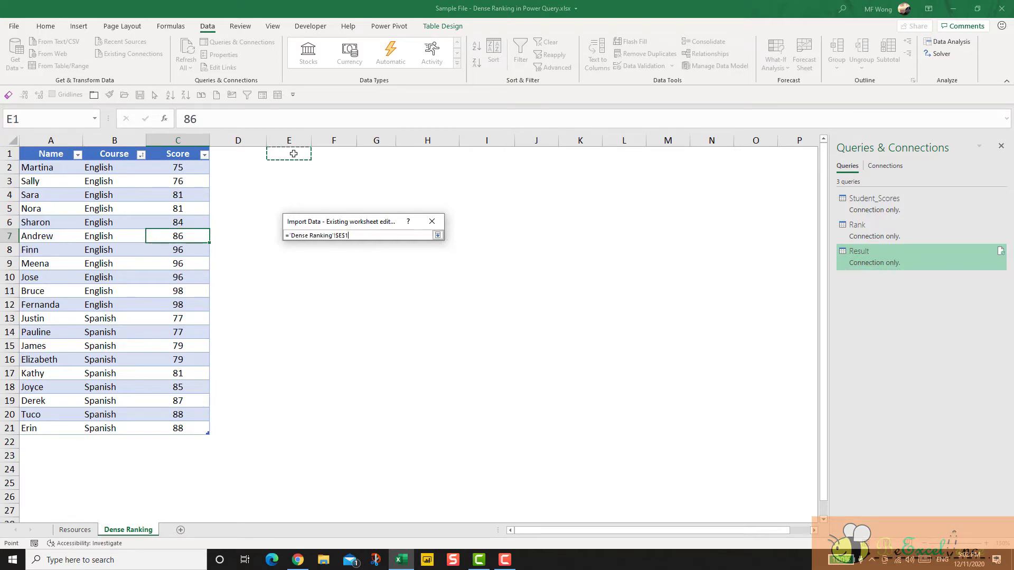
pyautogui.press('Return')
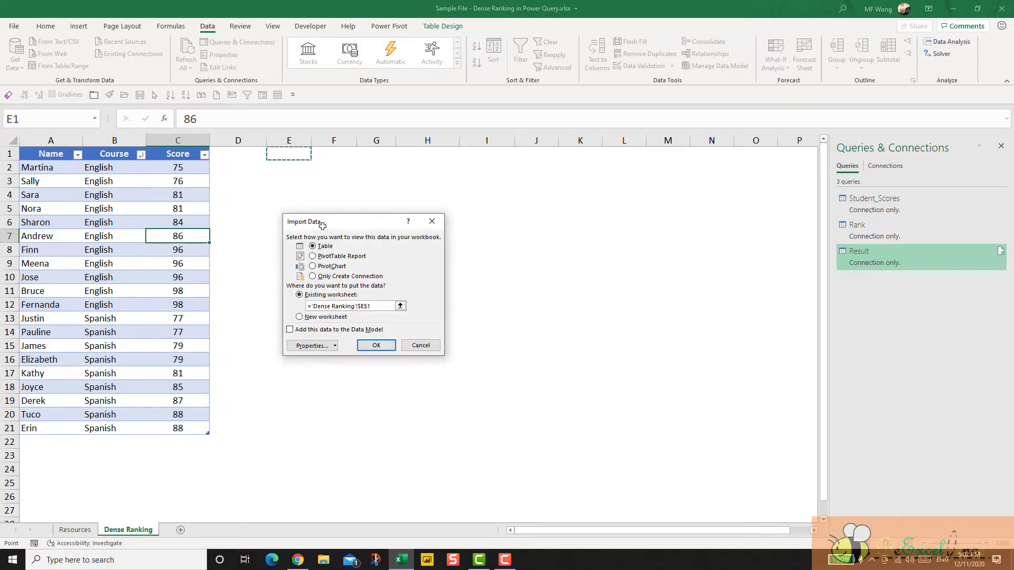
pyautogui.click(372, 346)
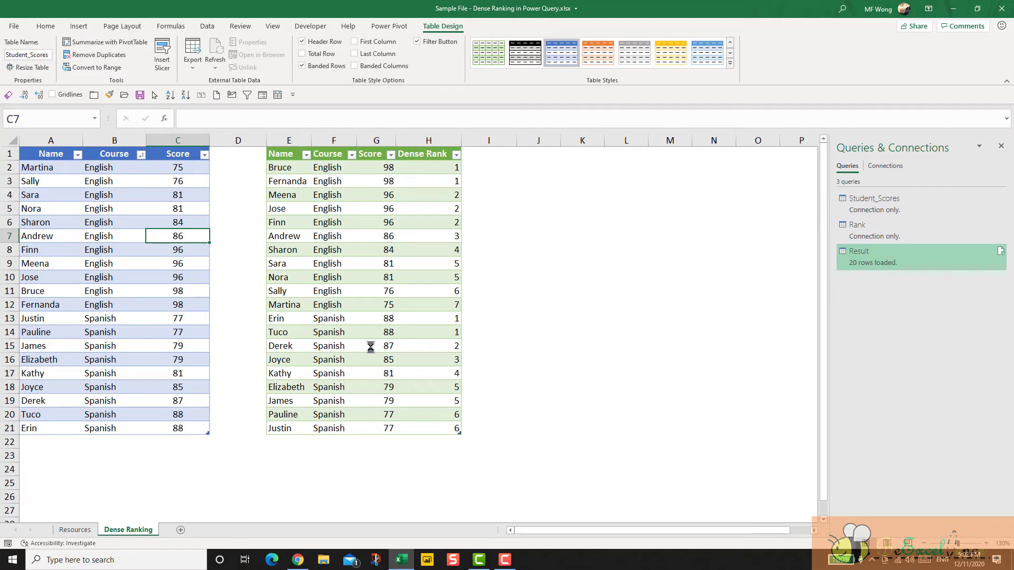